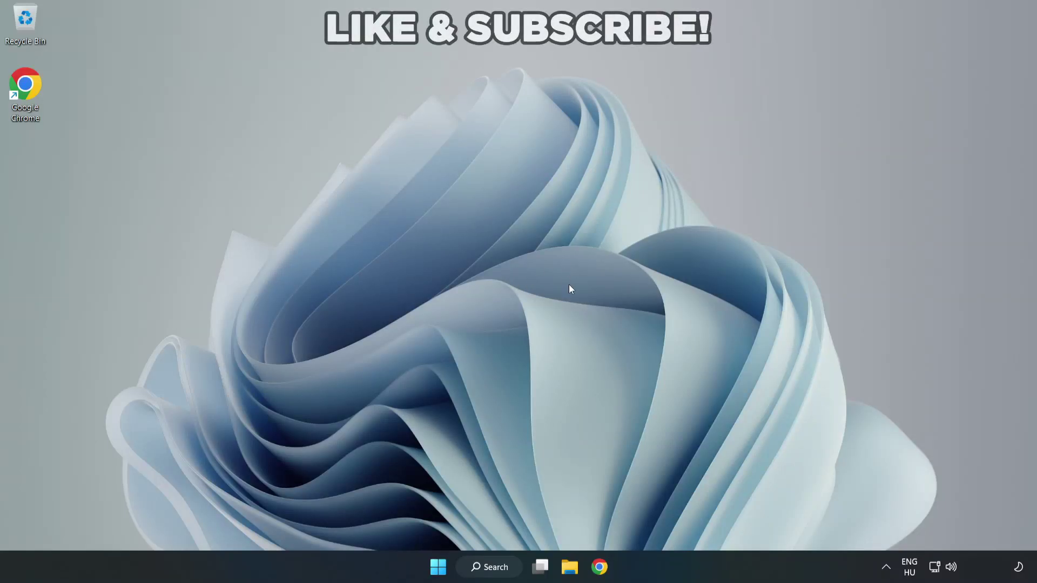
Switch audio output from CABLE Input to Speakers (High Definition Audio Device) in Quick Settings
left_click(954, 570)
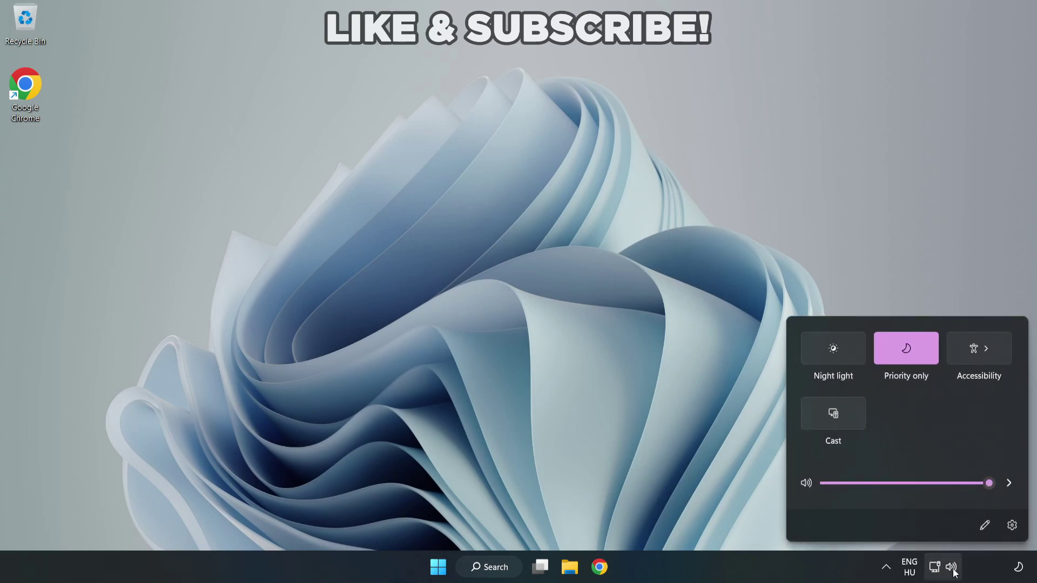
left_click(1009, 486)
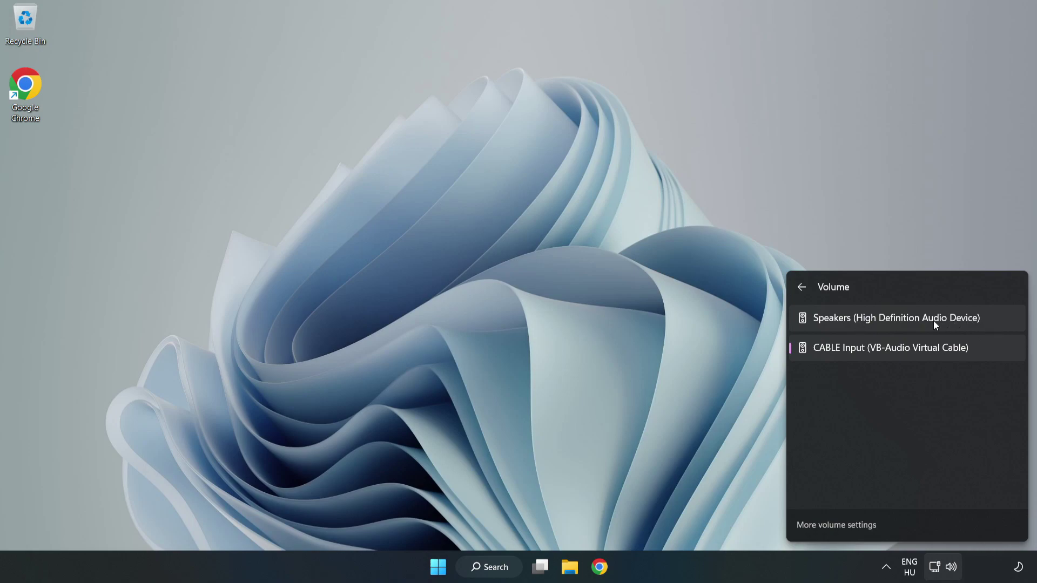
left_click(1000, 322)
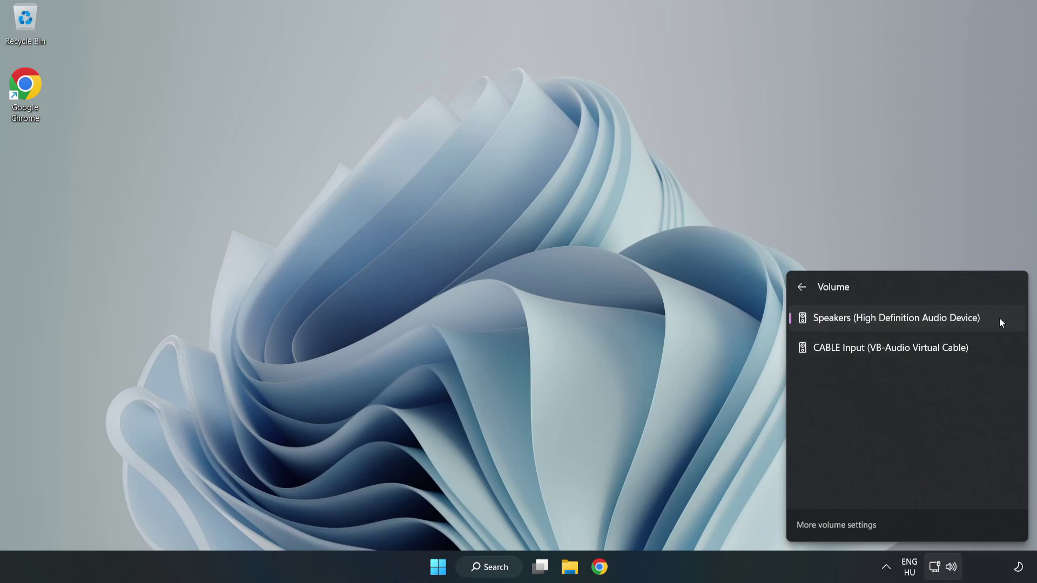
left_click(503, 278)
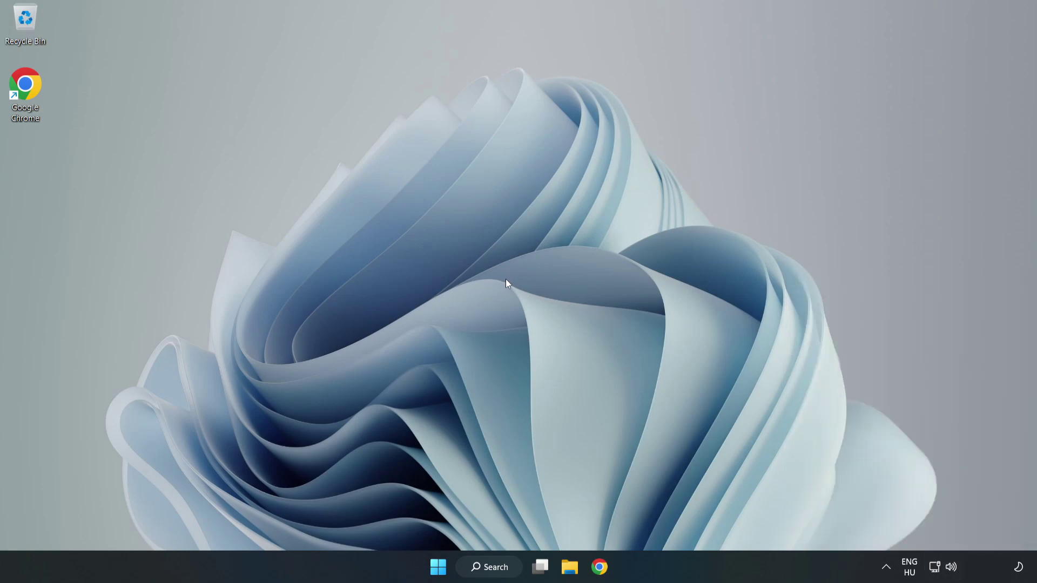
Reset sound devices and app volumes to recommended defaults in the Volume mixer, then close Settings
right_click(953, 570)
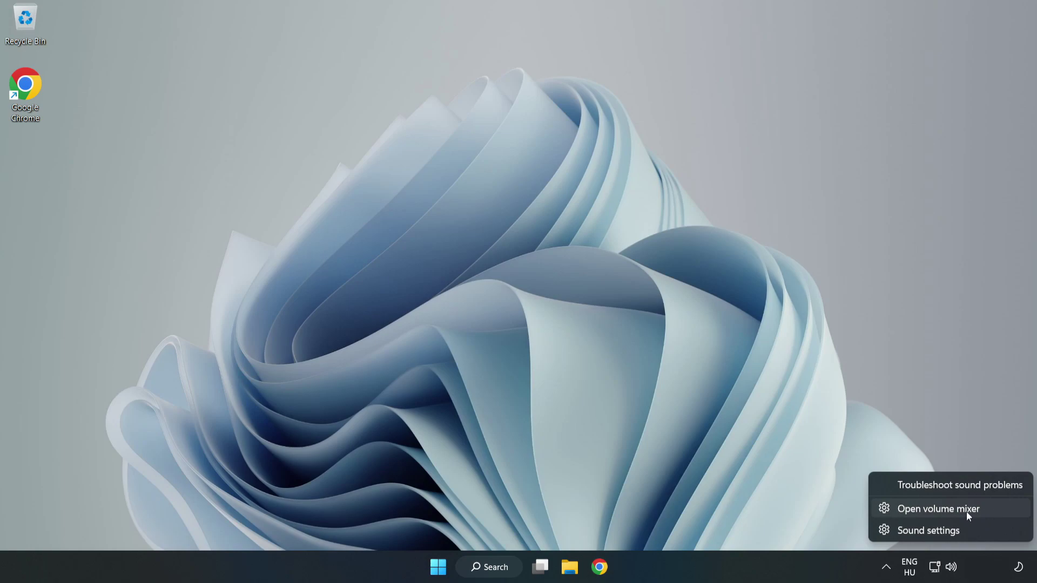
left_click(995, 512)
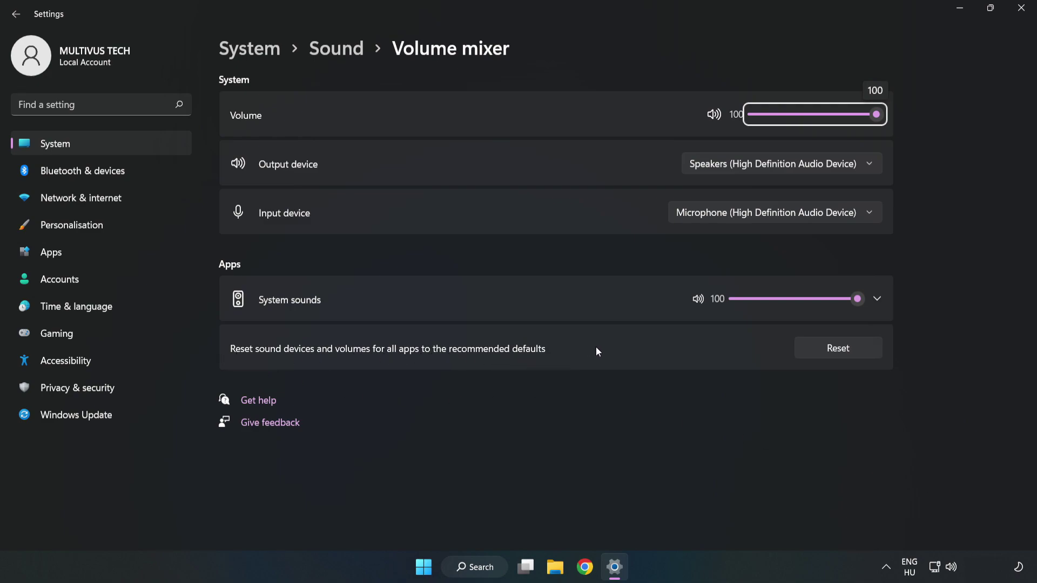
left_click(850, 356)
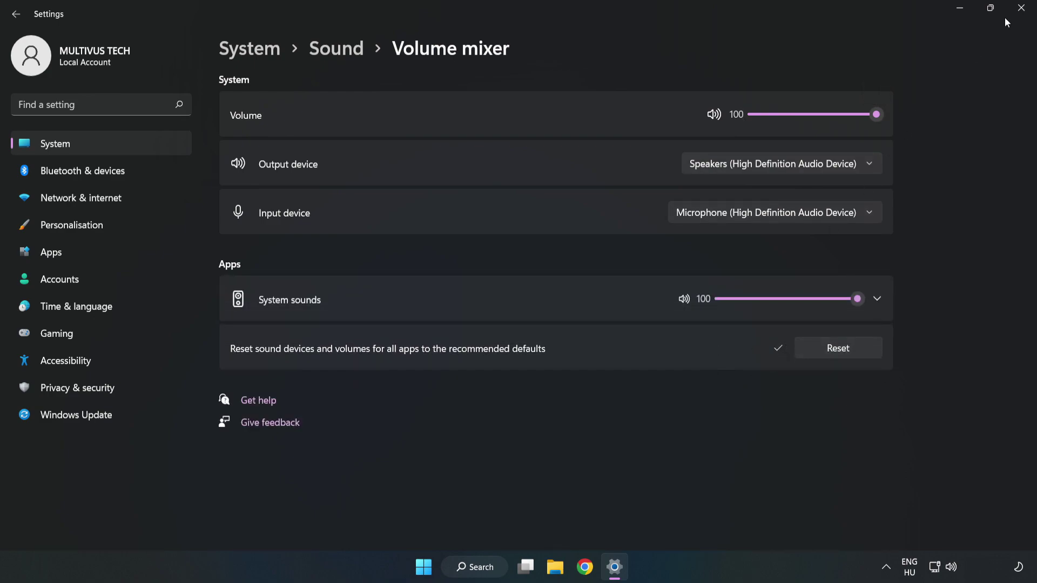
left_click(1019, 16)
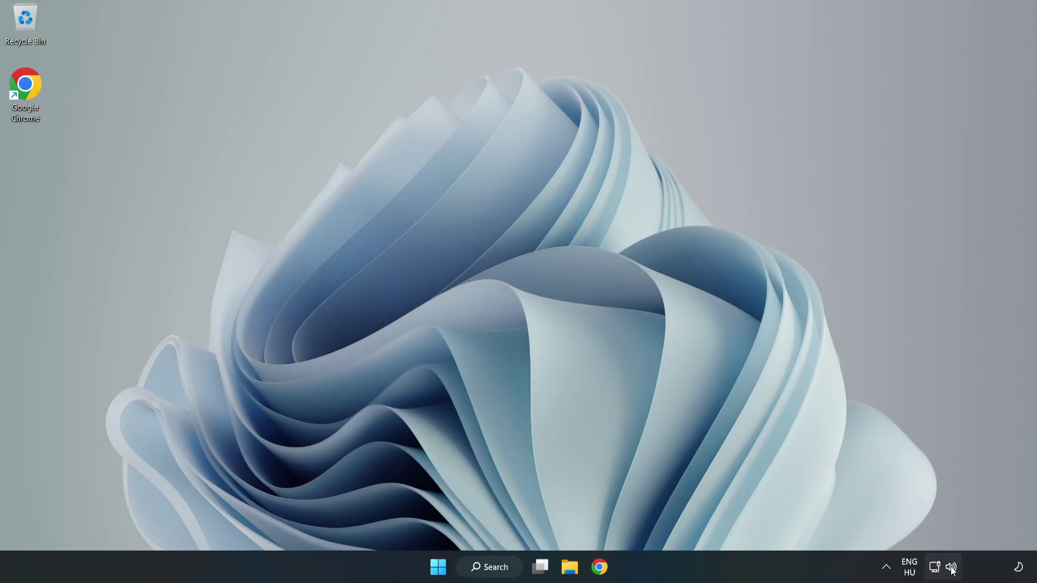
Open the System › Sound settings page and scroll down to its Advanced section
right_click(952, 568)
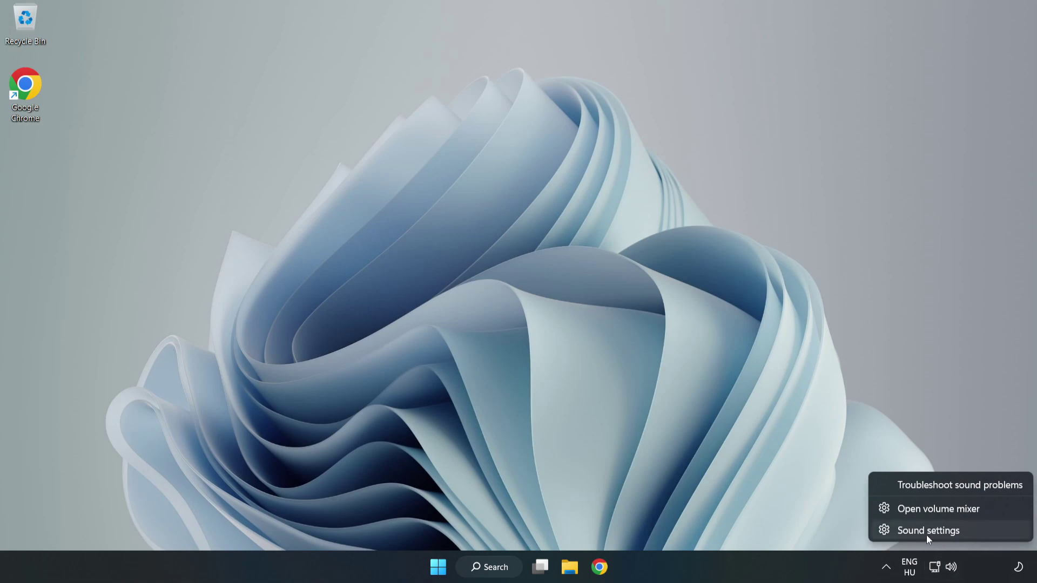
left_click(965, 533)
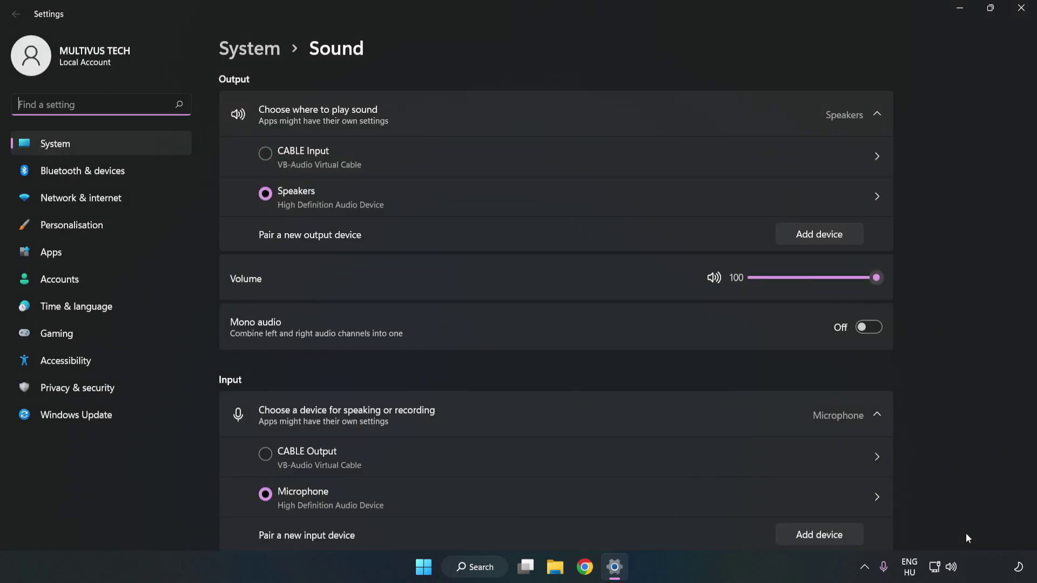
left_click(877, 278)
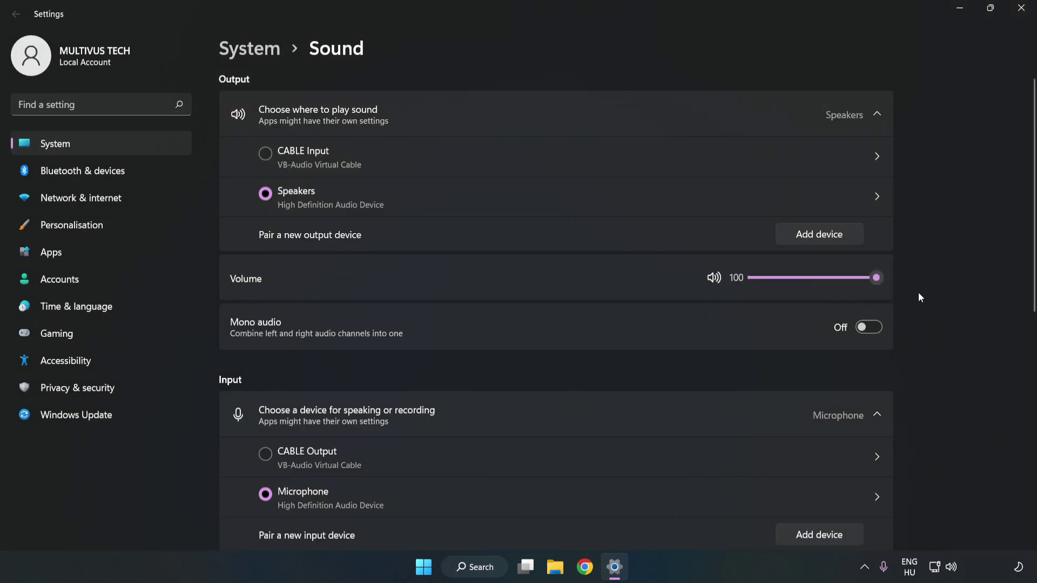
scroll(1009, 259, "down", 6)
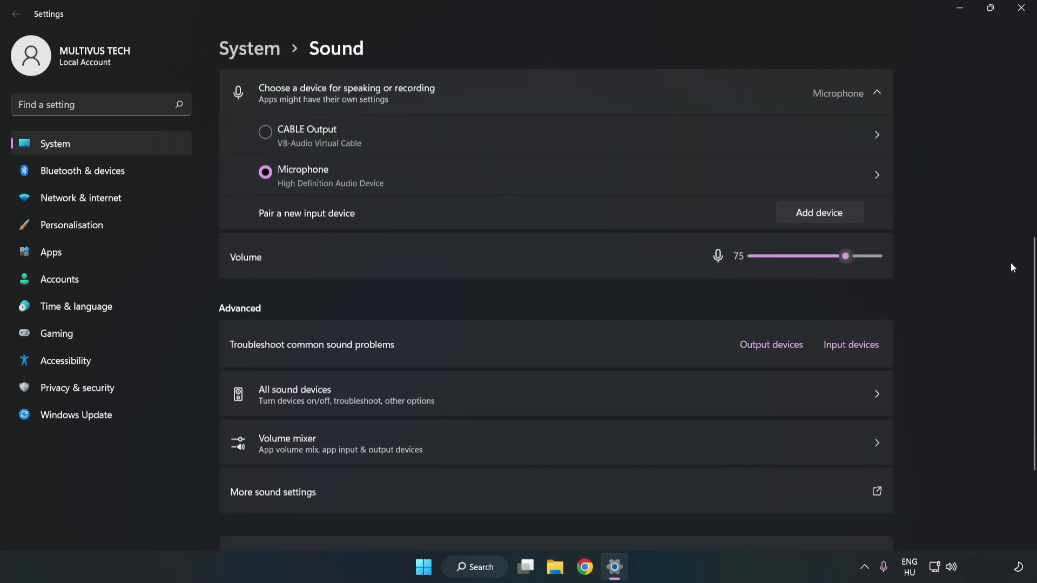
scroll(1010, 269, "down", 2)
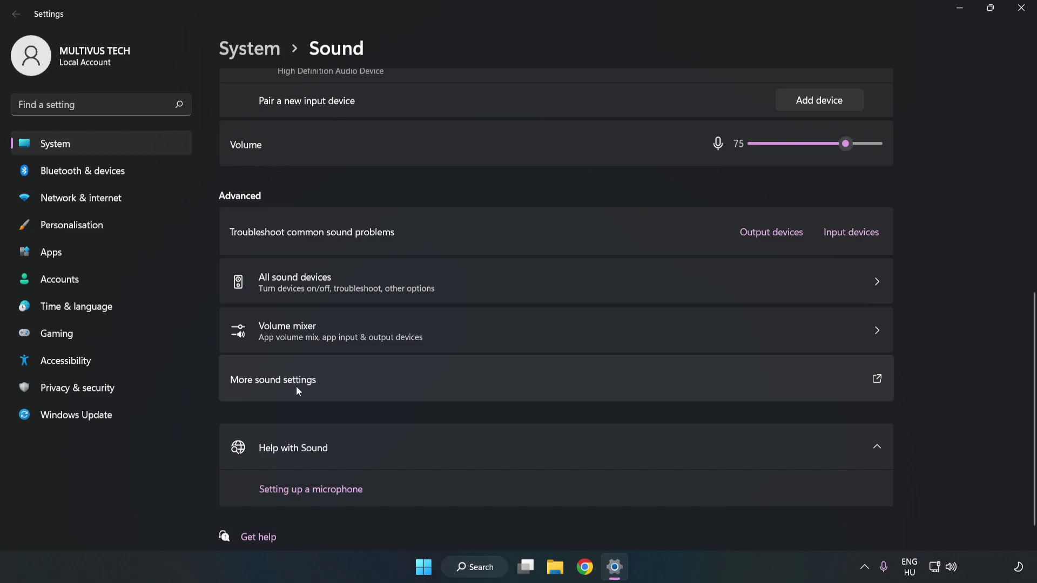
Open the classic Sound dialog and disable the CABLE Input playback device
left_click(452, 387)
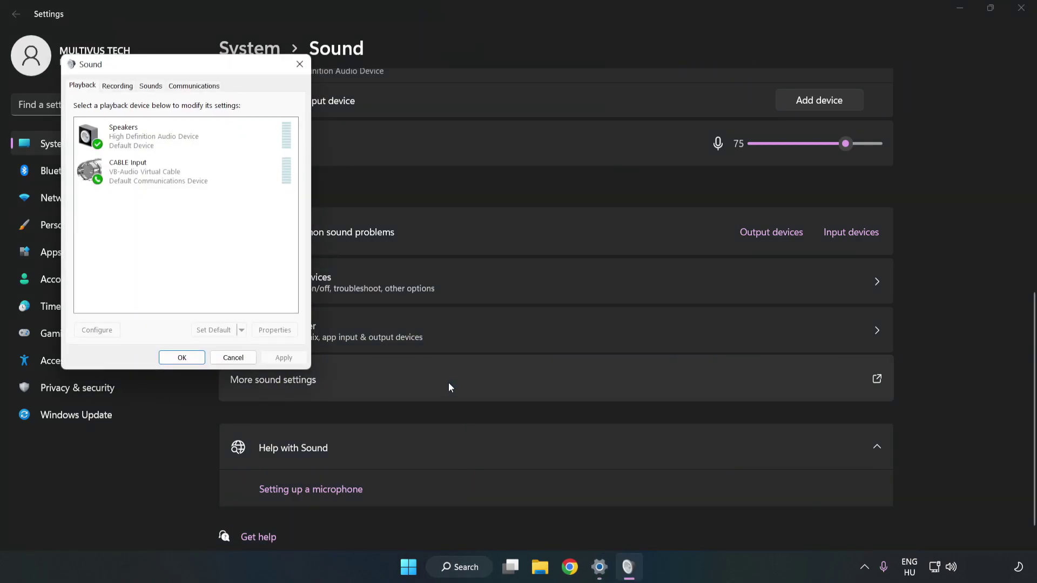
left_click_drag(218, 70, 536, 133)
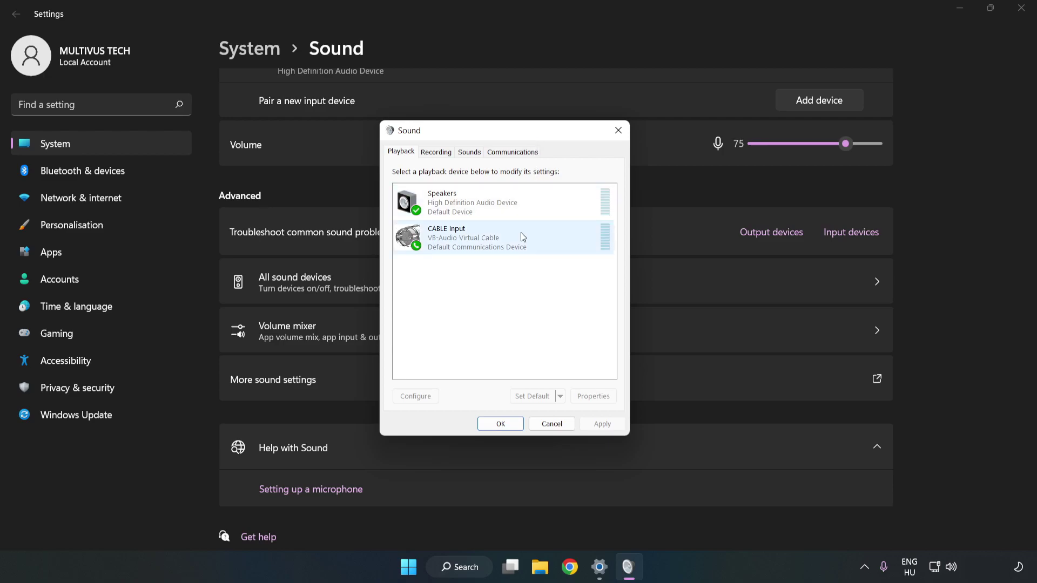
left_click(413, 235)
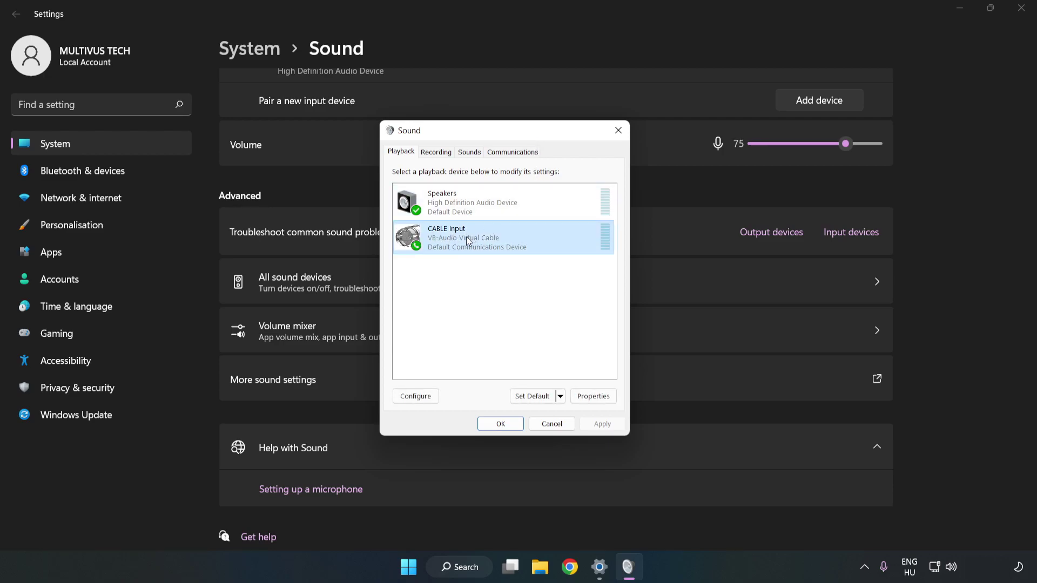
right_click(520, 241)
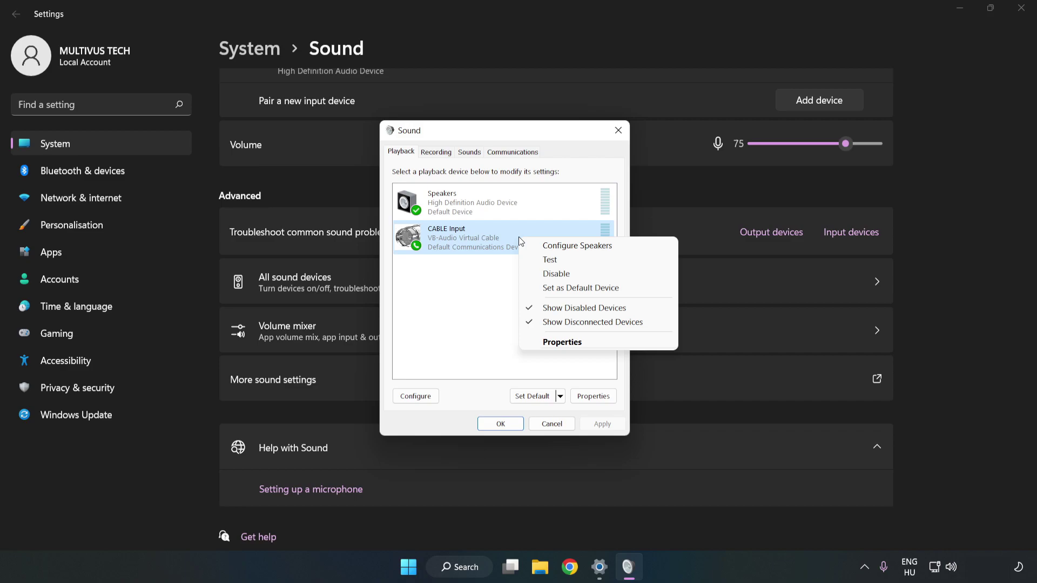
left_click(581, 280)
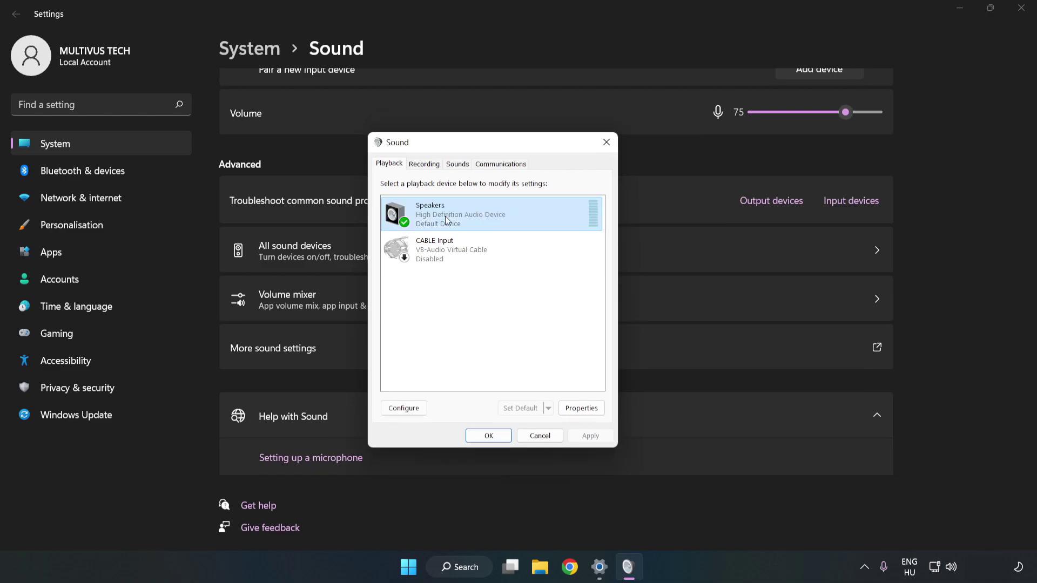
Configure the Speakers as 7.1 Surround, keeping all optional and full-range speakers
right_click(529, 213)
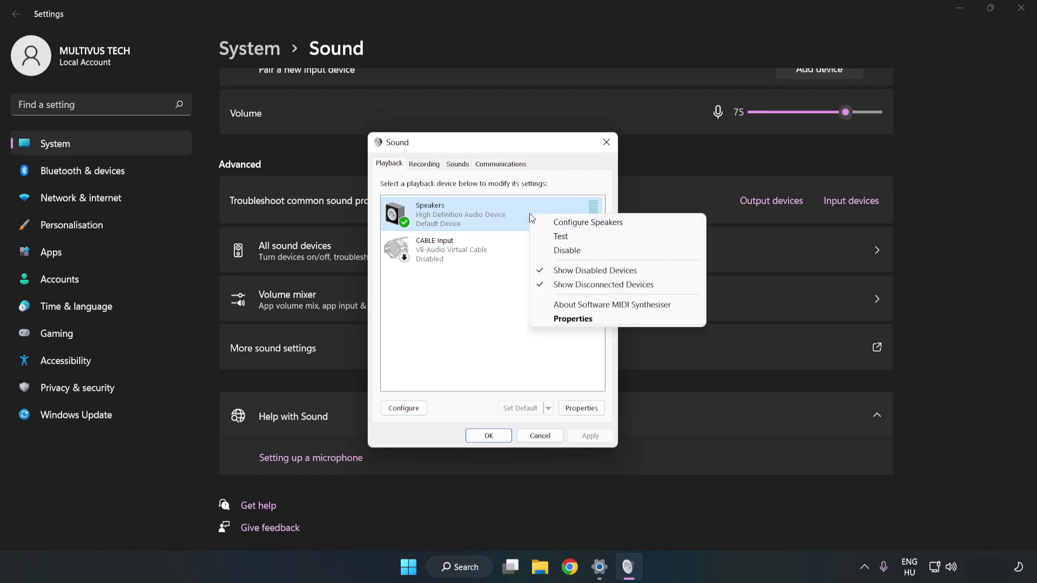
left_click(588, 222)
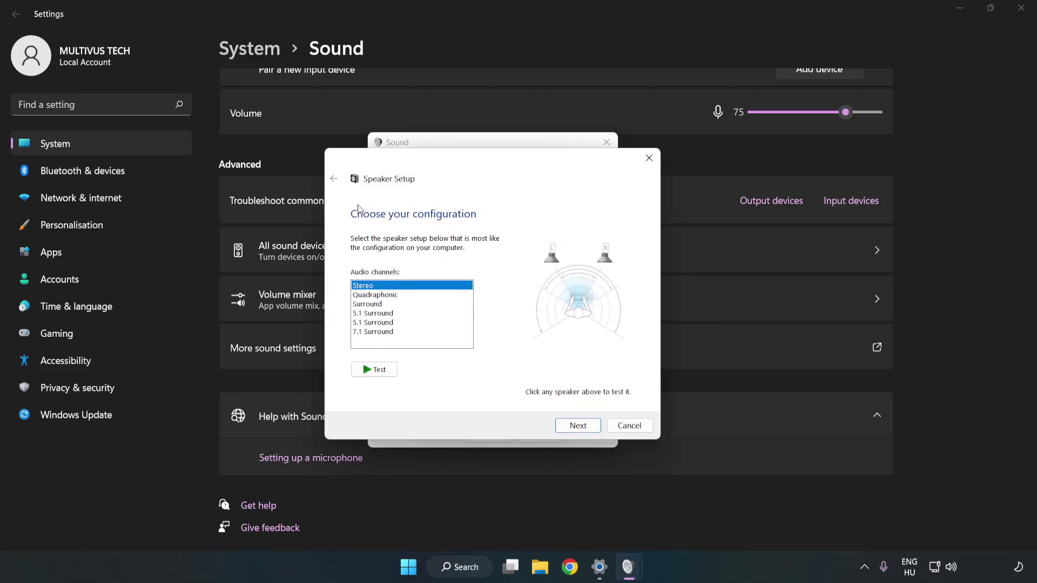
left_click(384, 295)
left_click(381, 332)
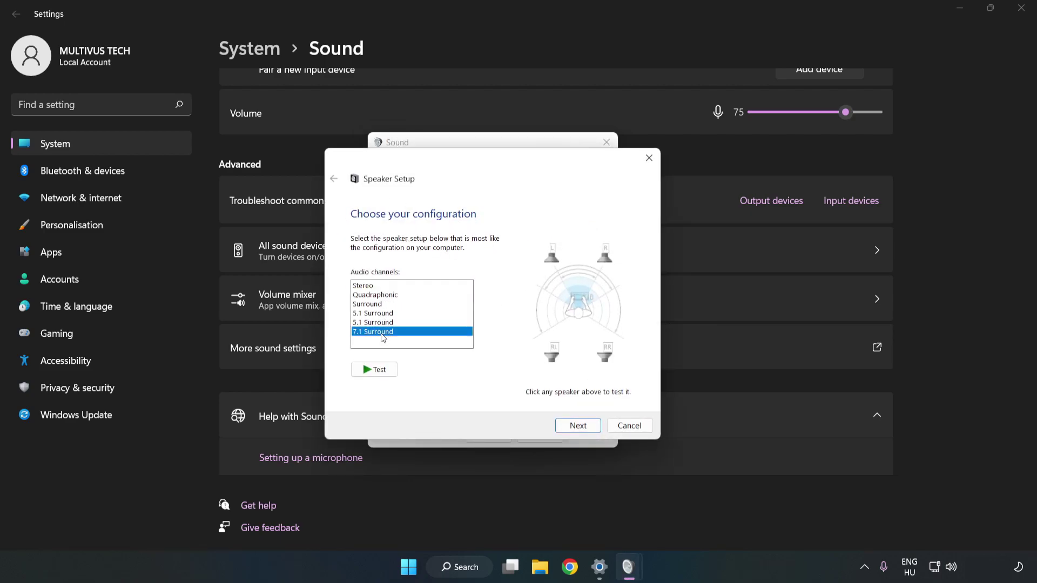
left_click(577, 426)
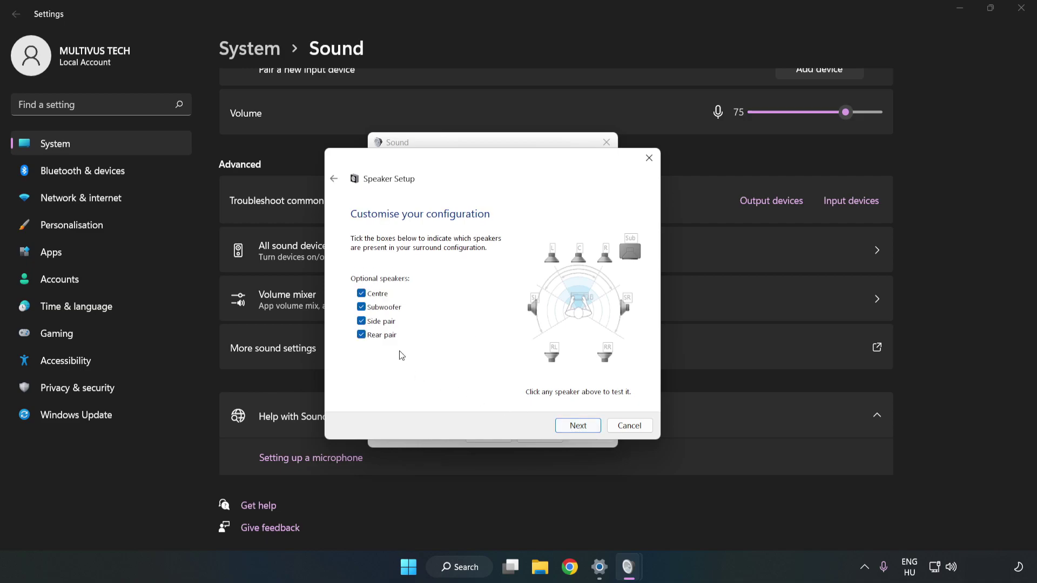
left_click(576, 425)
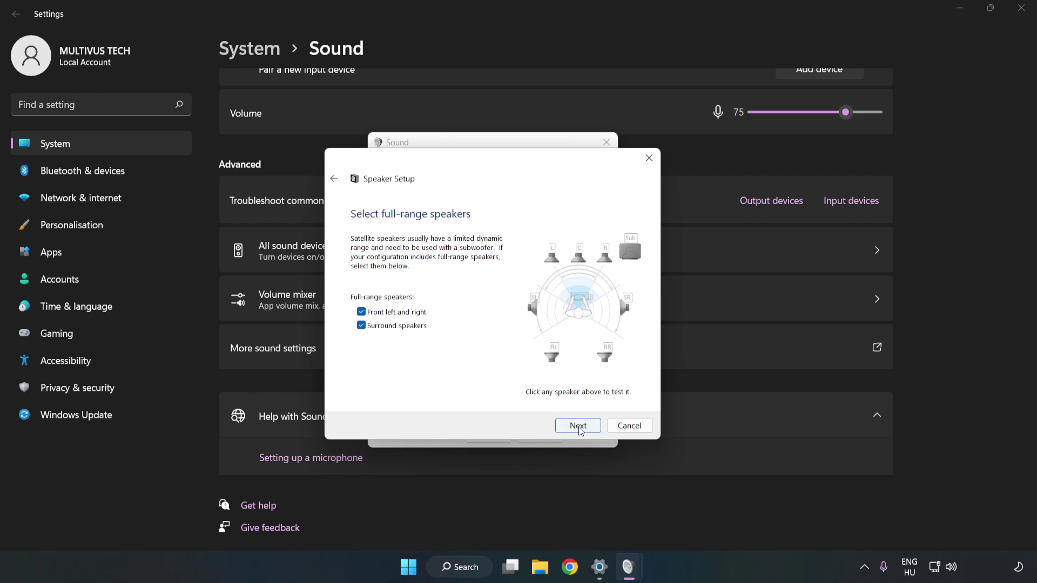
left_click(578, 426)
Finish the speaker setup and tick Disable all enhancements in Speakers Properties
left_click(579, 426)
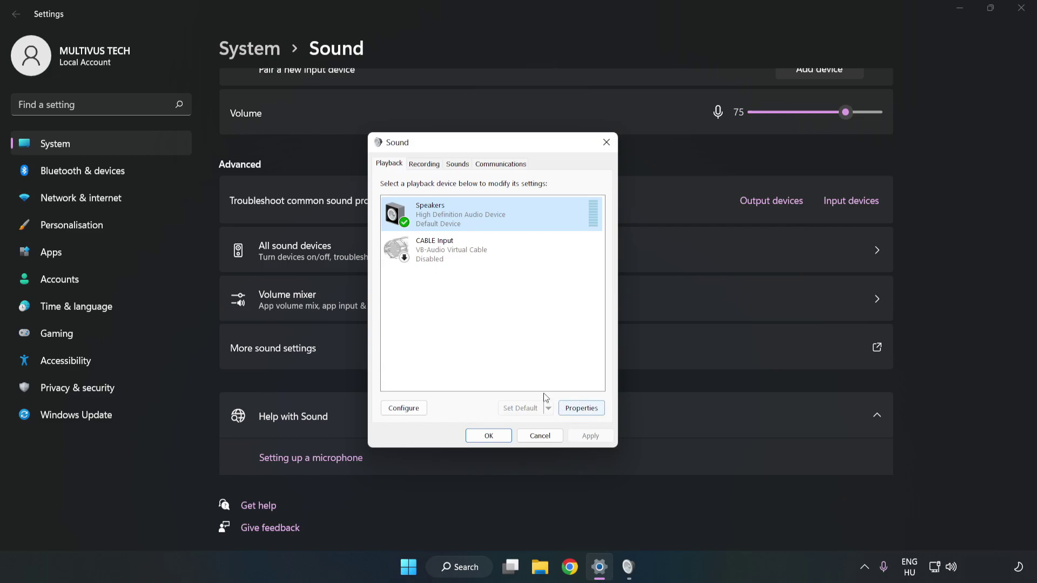
left_click(588, 414)
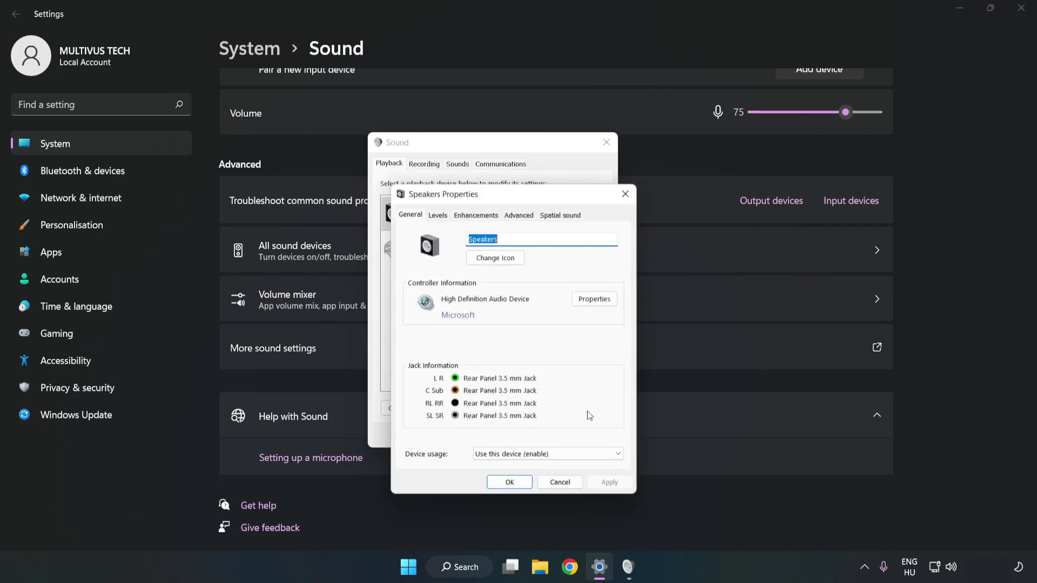
left_click_drag(514, 199, 493, 151)
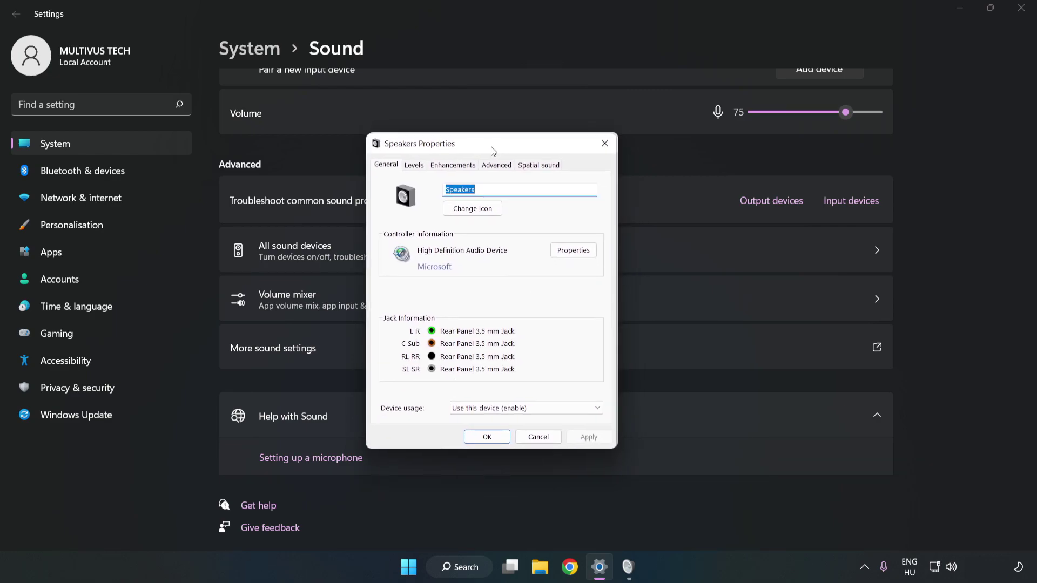
left_click(452, 166)
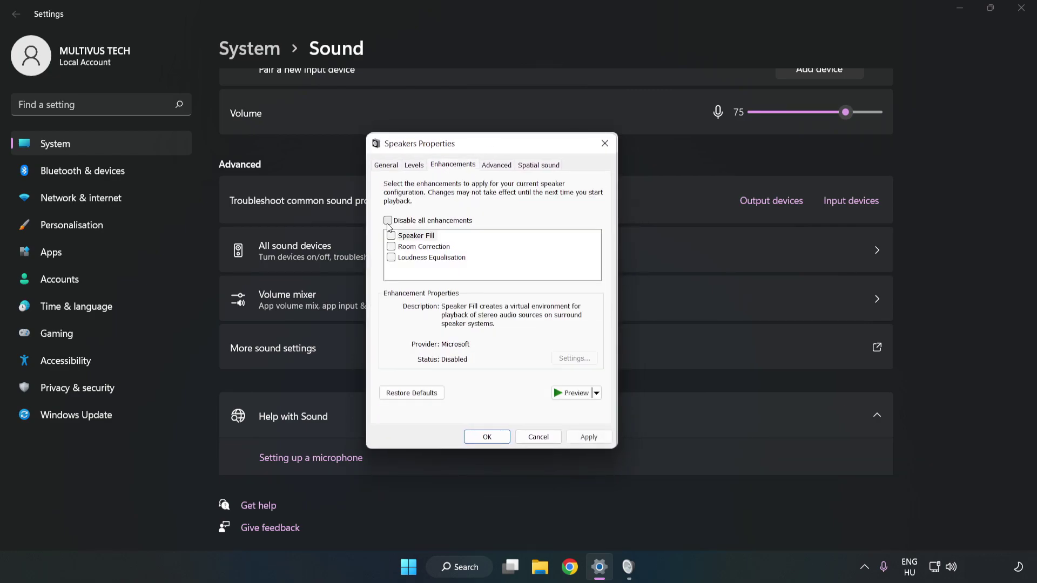
left_click(388, 221)
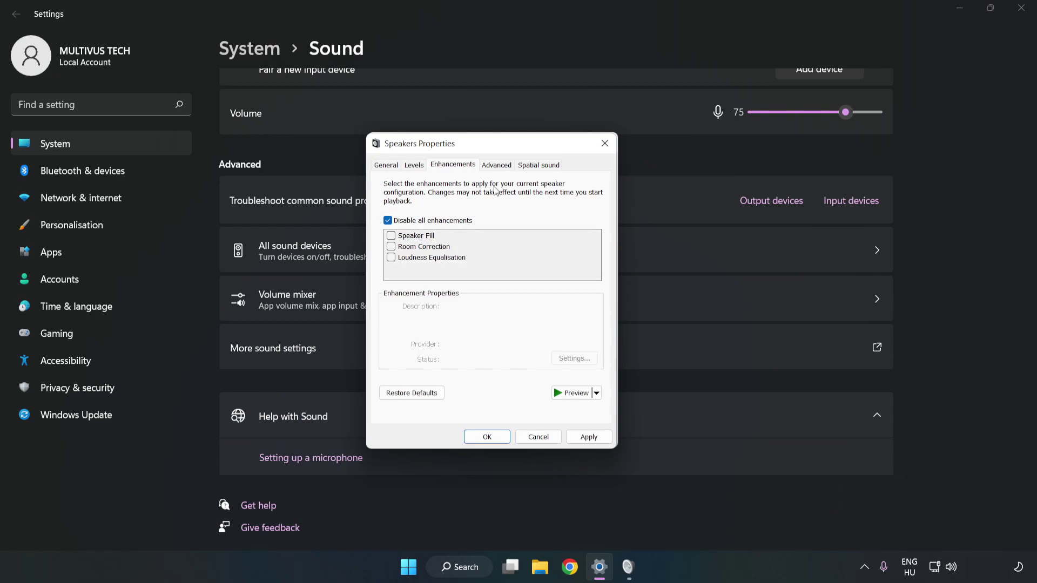
Keep the 16 bit, 48000 Hz (DVD Quality) default format, apply, and close both sound dialogs
left_click(497, 168)
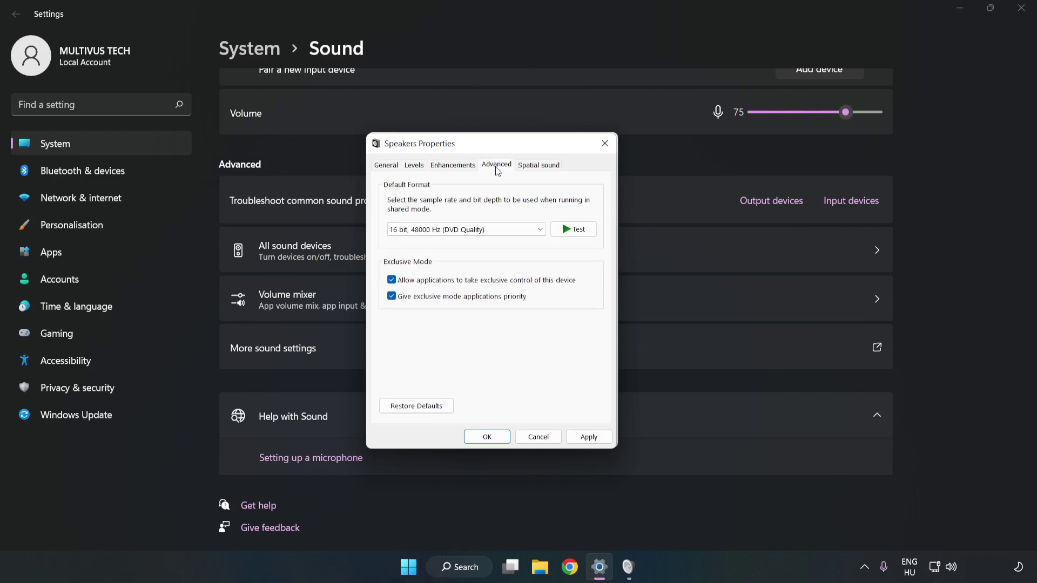
left_click(497, 231)
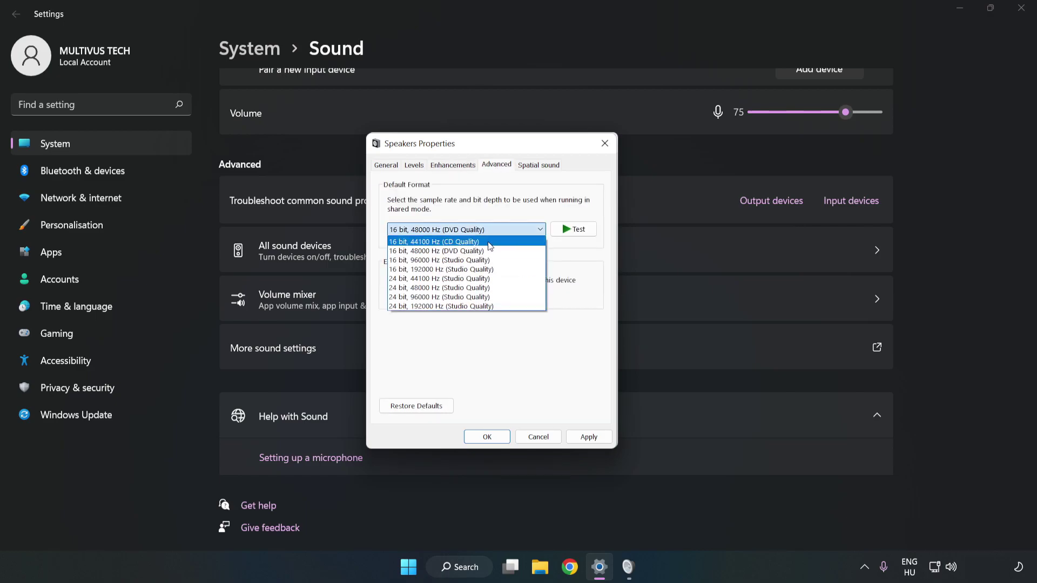
left_click(484, 252)
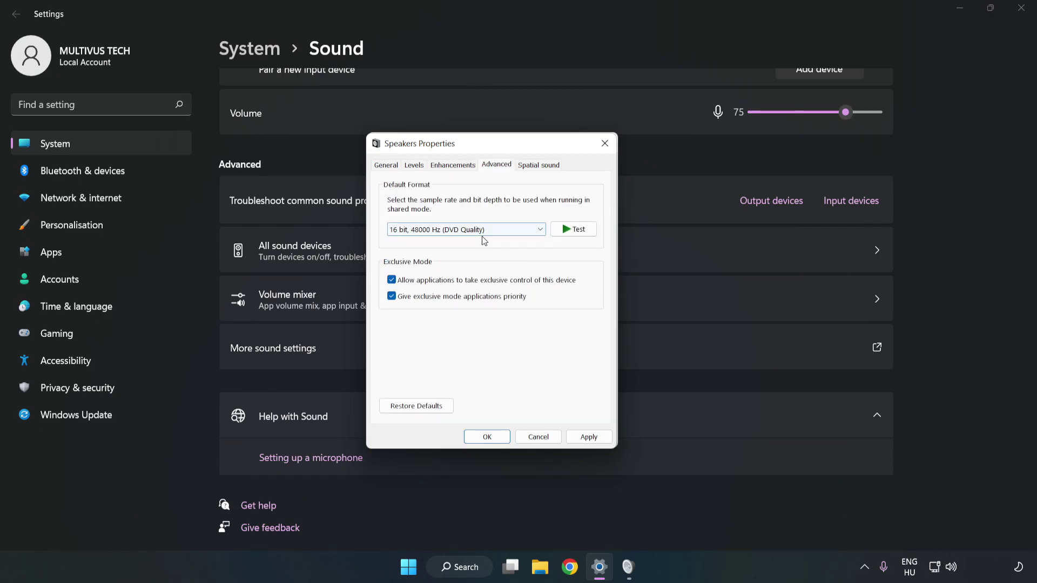
left_click(602, 437)
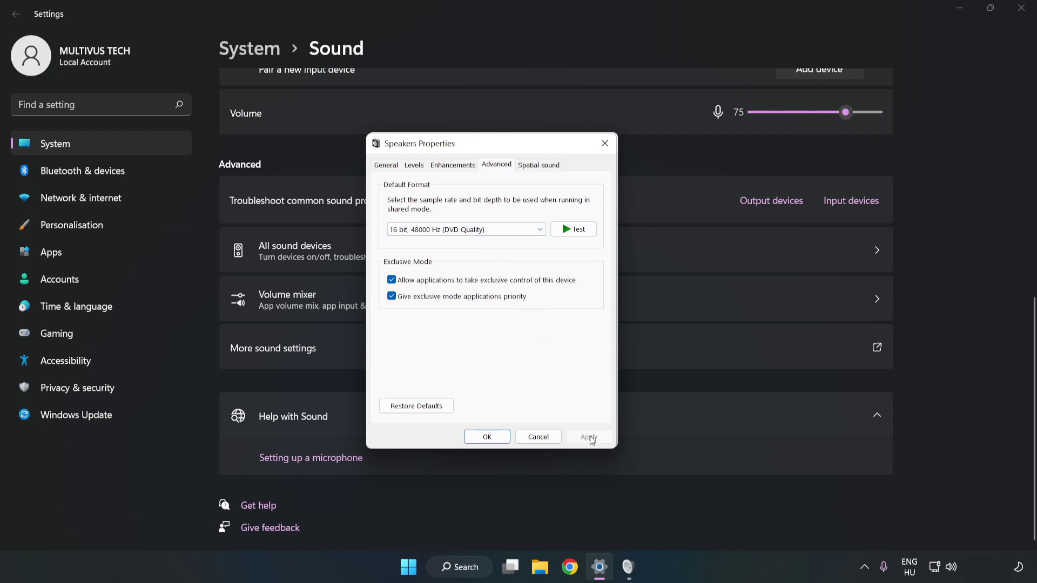
left_click(487, 438)
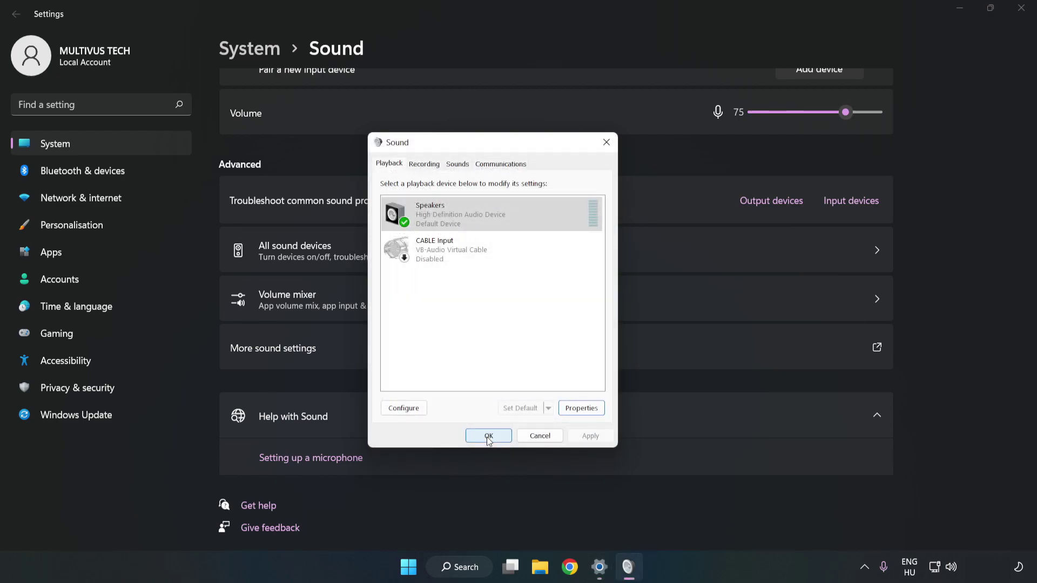
left_click(488, 437)
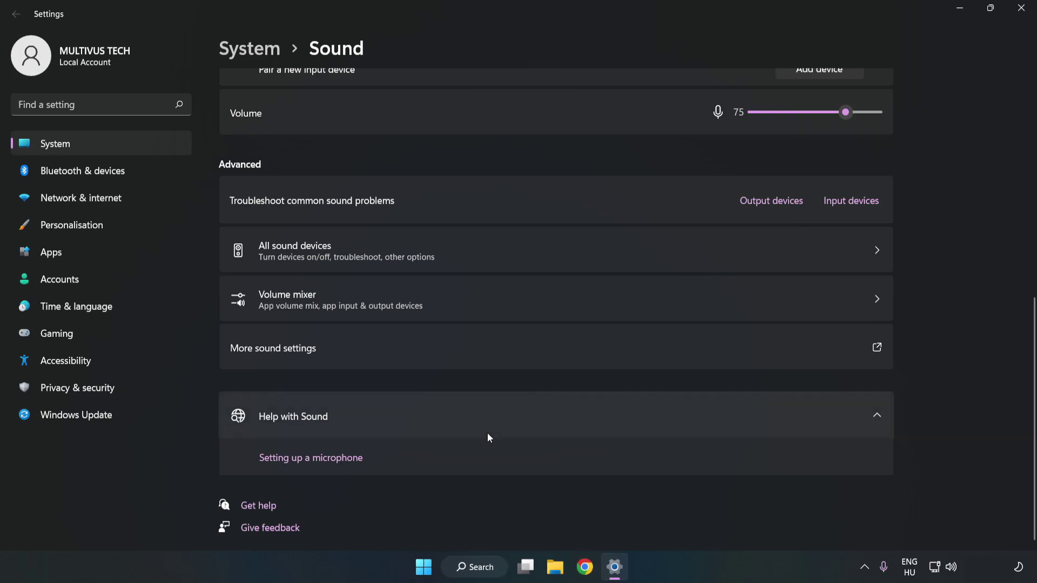
Close Settings and go to the Start menu's power options to restart
left_click(1014, 14)
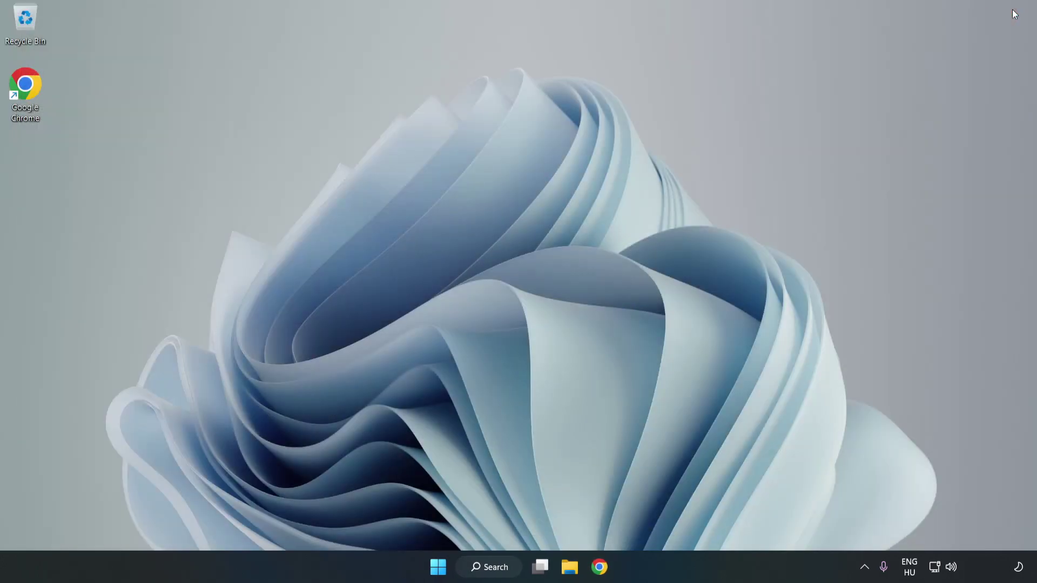
left_click(438, 566)
left_click(692, 521)
Search Windows for 'device manager' and launch Device Manager
left_click(508, 568)
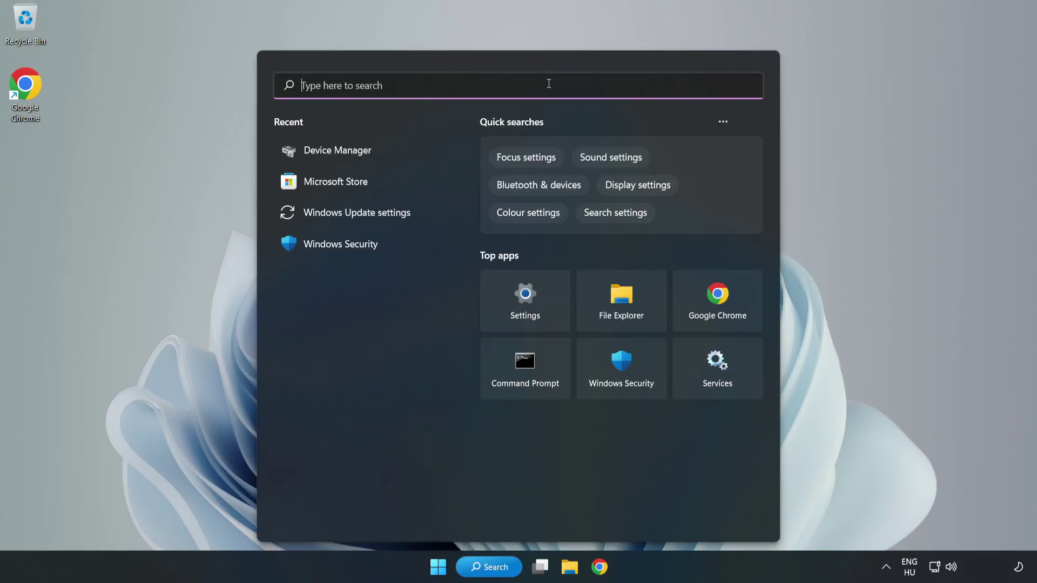
type("device mag")
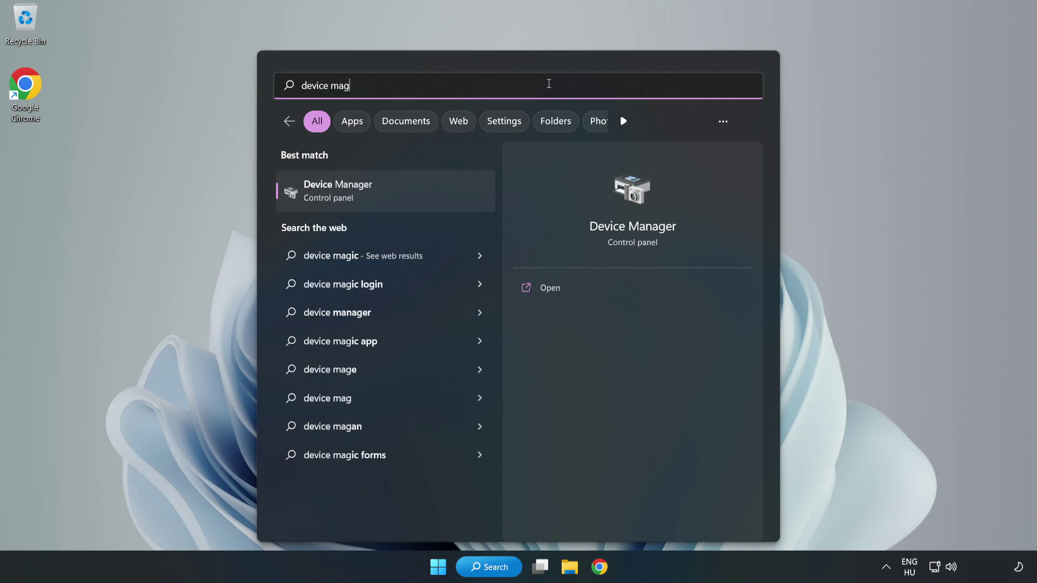
key("BackSpace")
type("nager")
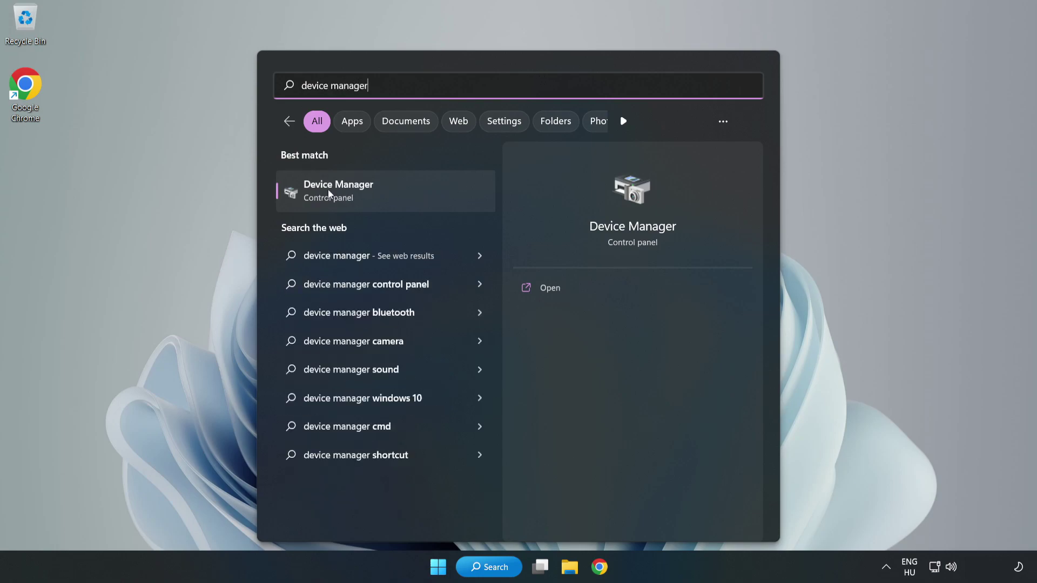
left_click(402, 190)
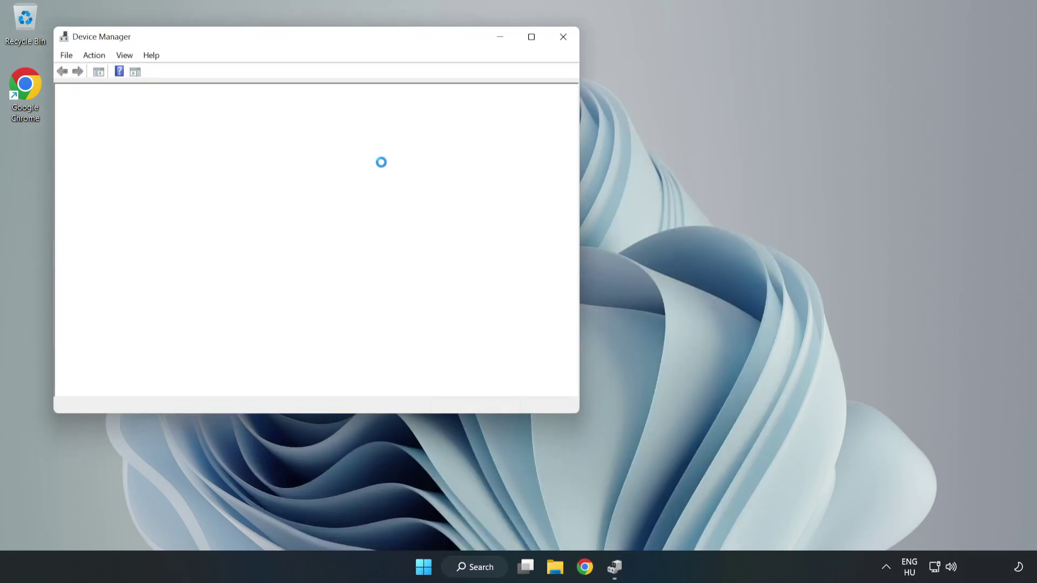
Expand Sound, video and game controllers and bring up the High Definition Audio Device's actions
left_click_drag(290, 44, 479, 88)
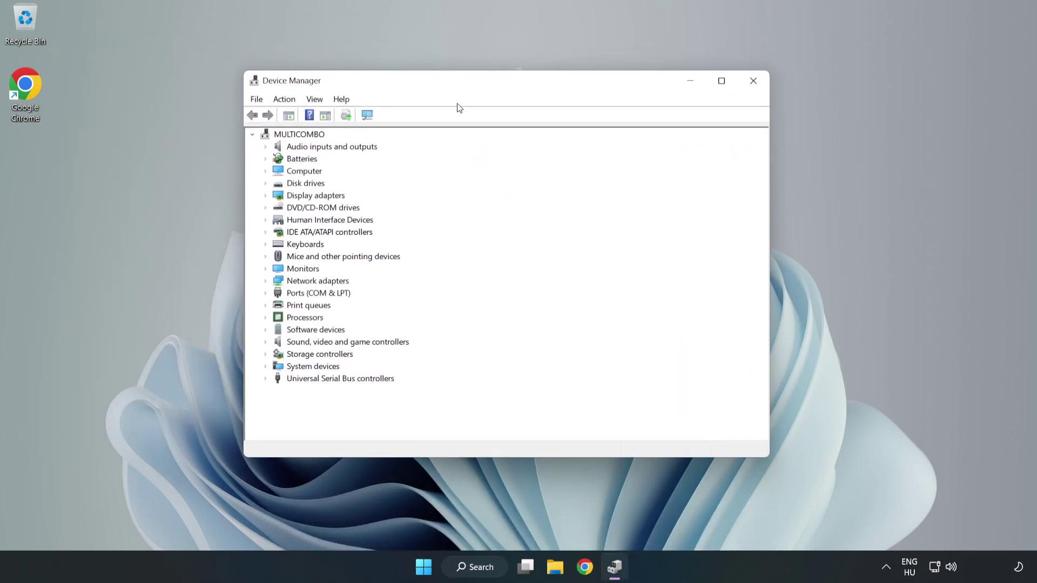
left_click(292, 346)
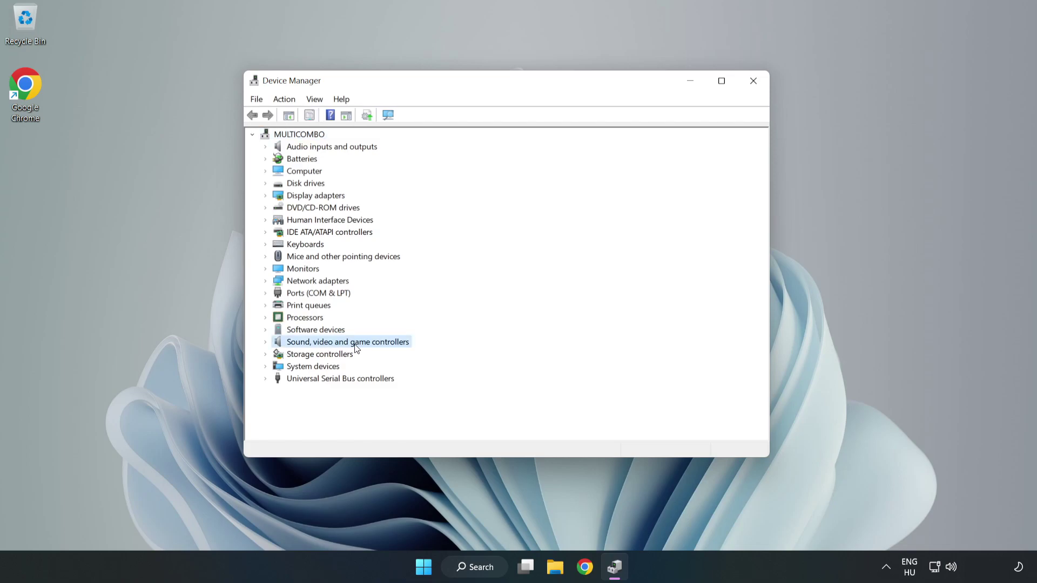
left_click(265, 342)
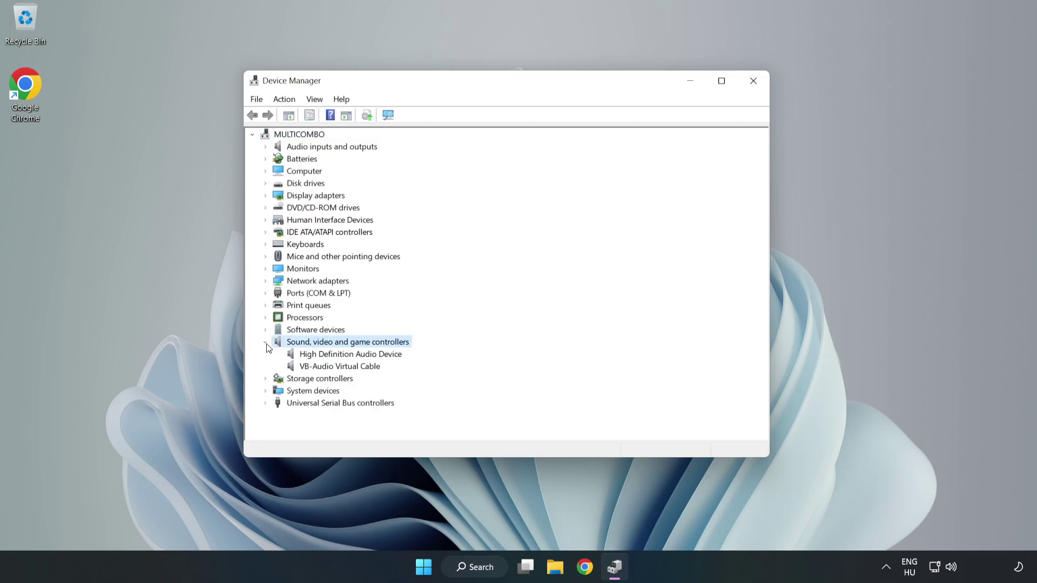
left_click(316, 354)
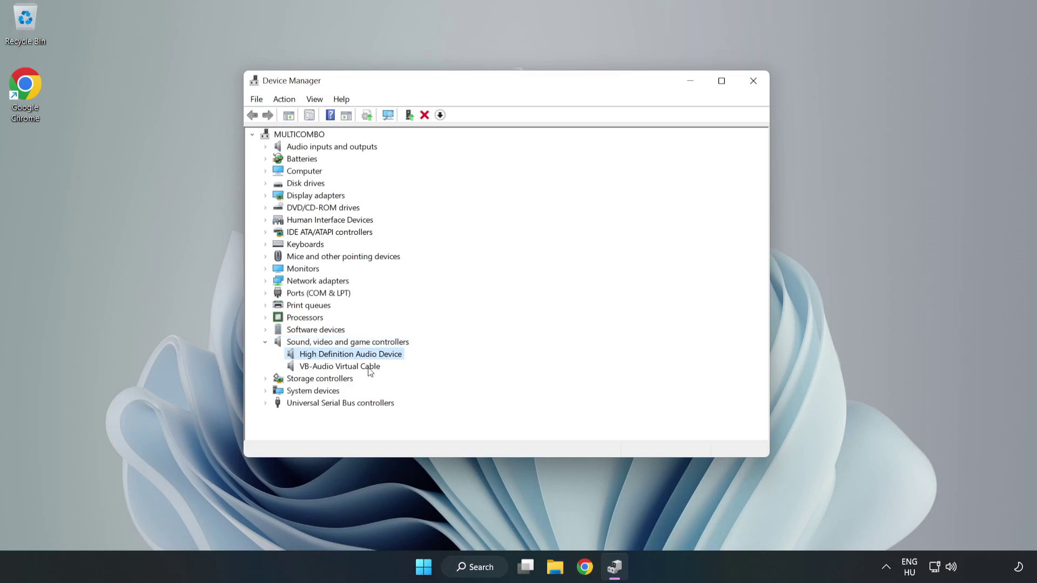
right_click(383, 355)
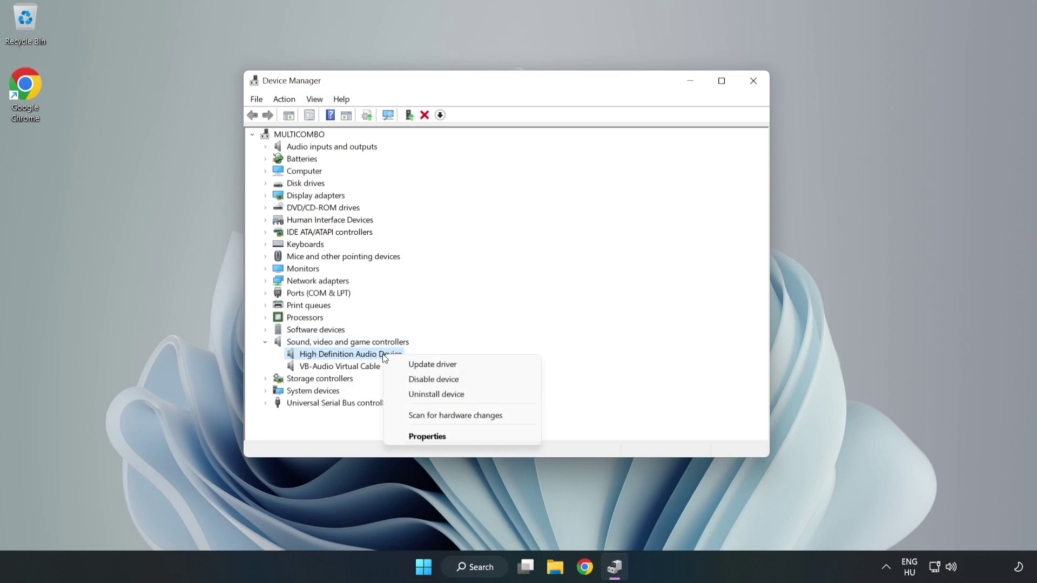
Reinstall the High Definition Audio Device driver by picking it from this computer's compatible drivers
left_click(471, 364)
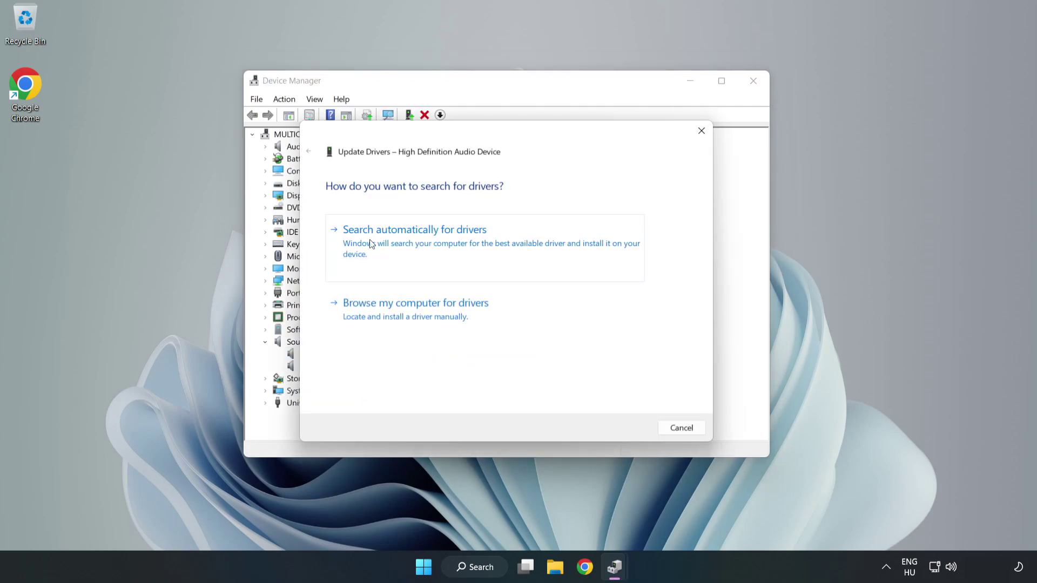
left_click(453, 317)
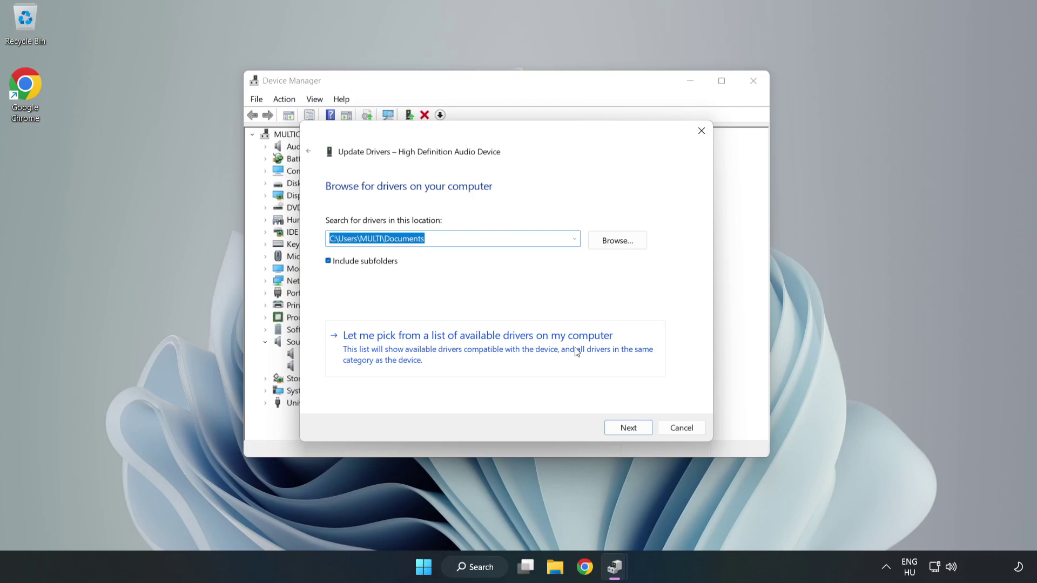
left_click(540, 356)
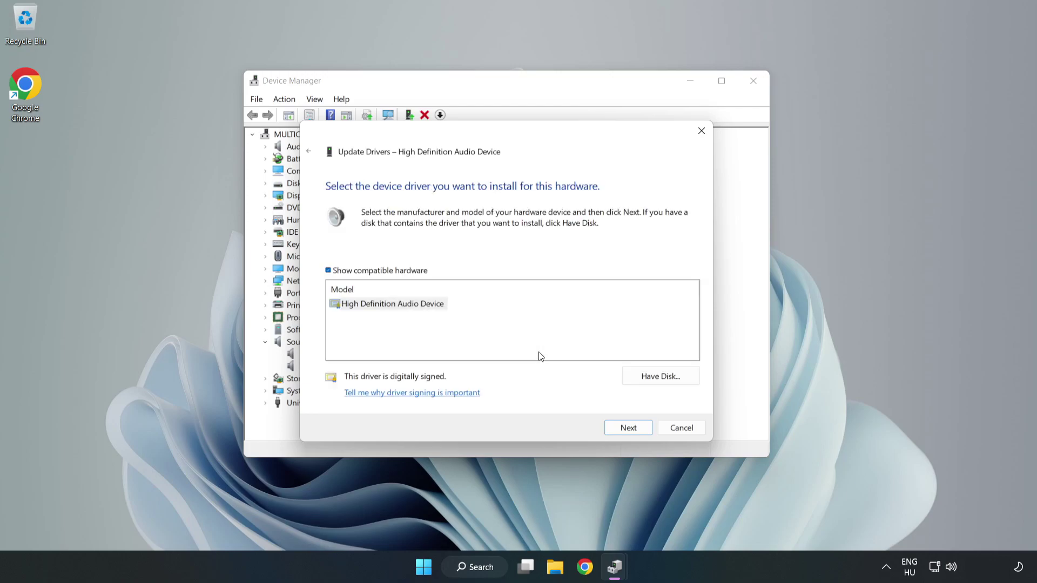
left_click(348, 306)
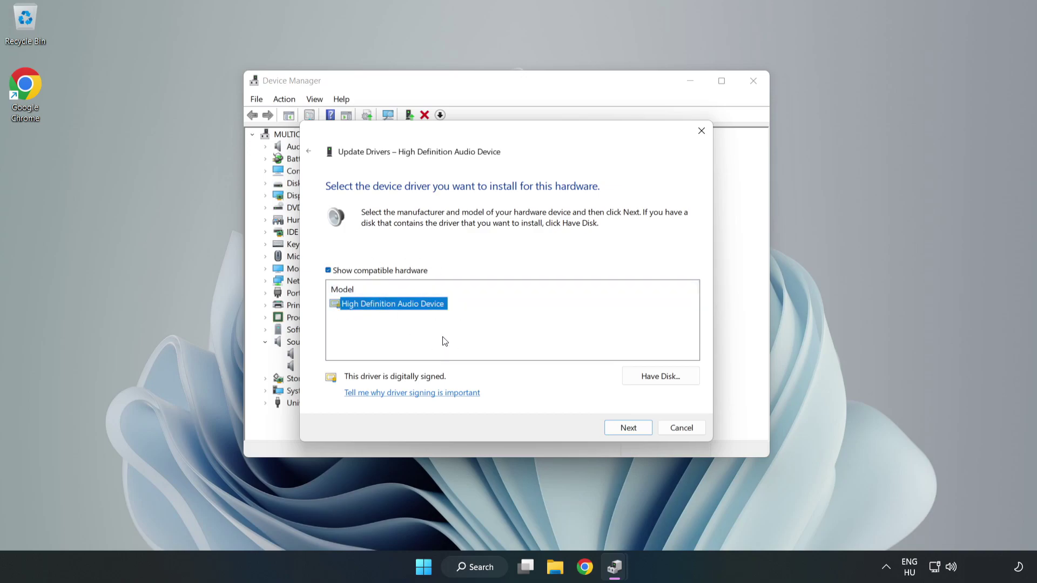
left_click(629, 430)
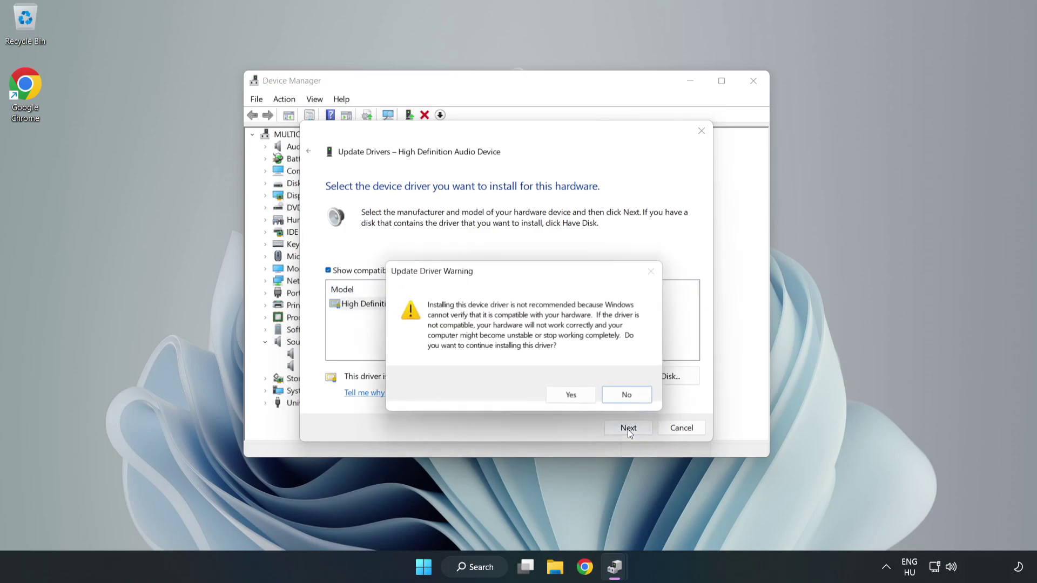
left_click(573, 396)
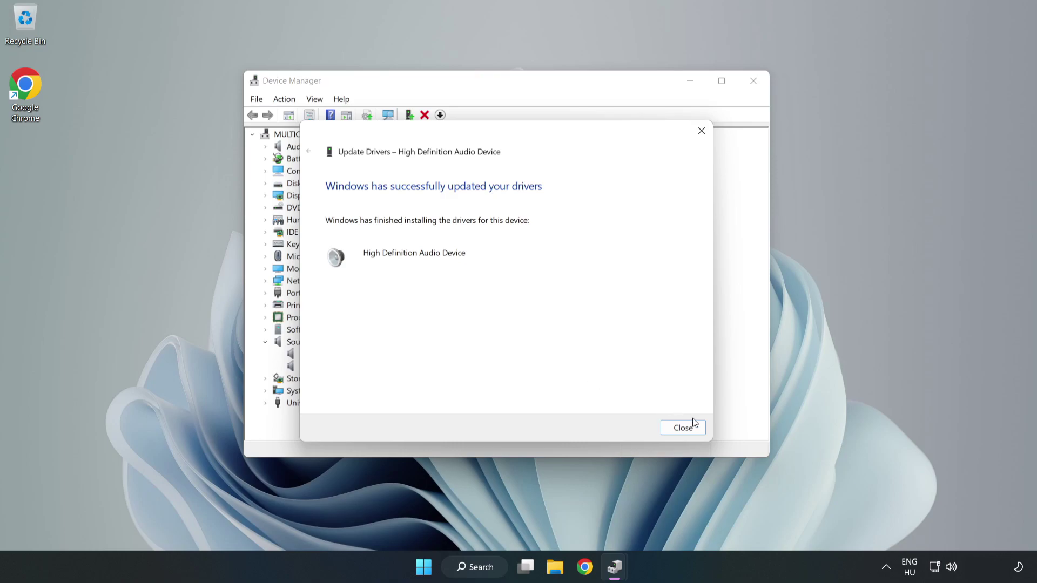
Close the finished driver update wizard and Device Manager, then bring up the Start menu power options
left_click(682, 428)
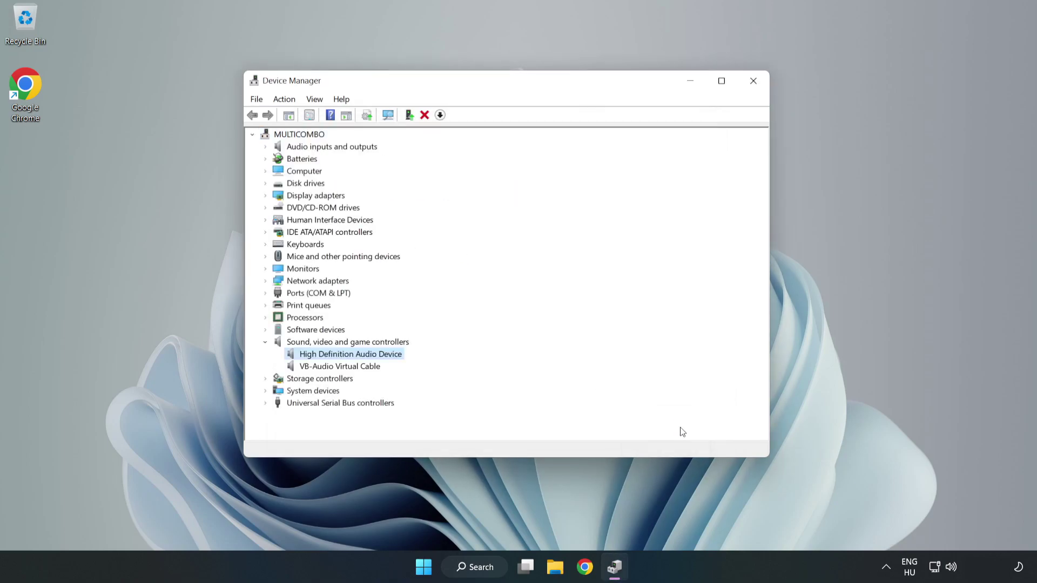
left_click(752, 82)
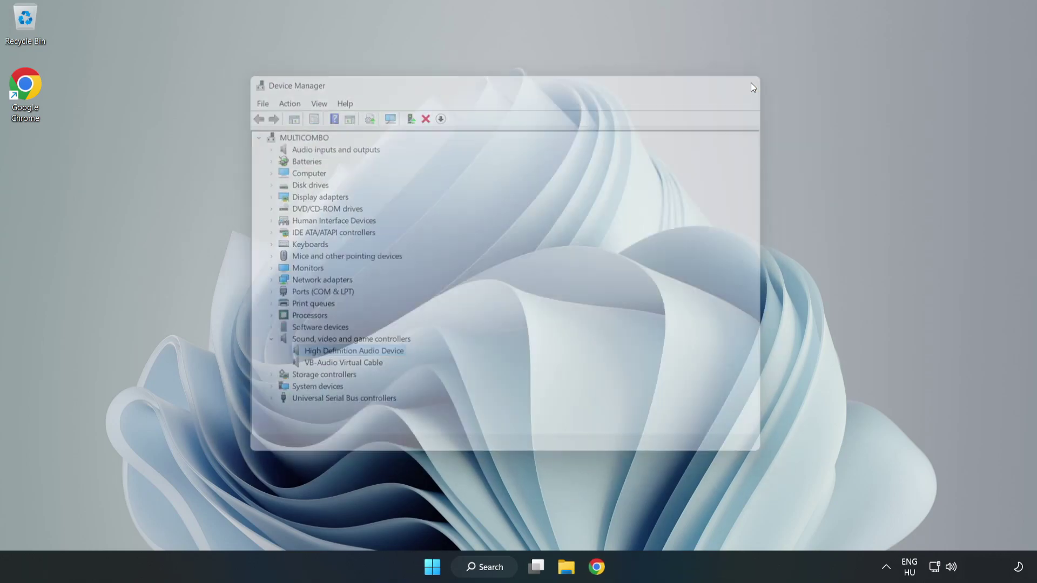
left_click(438, 566)
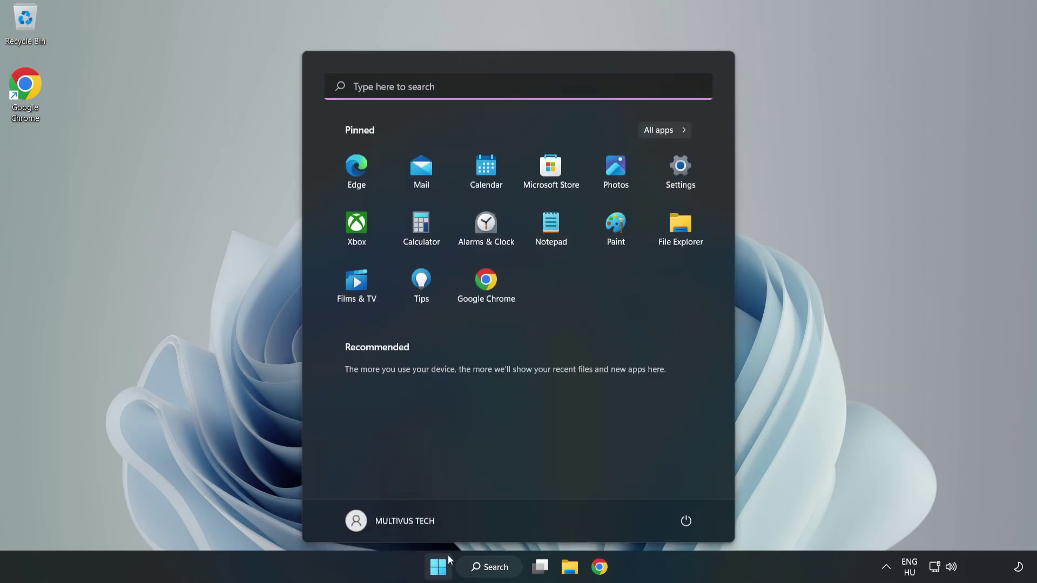
left_click(684, 519)
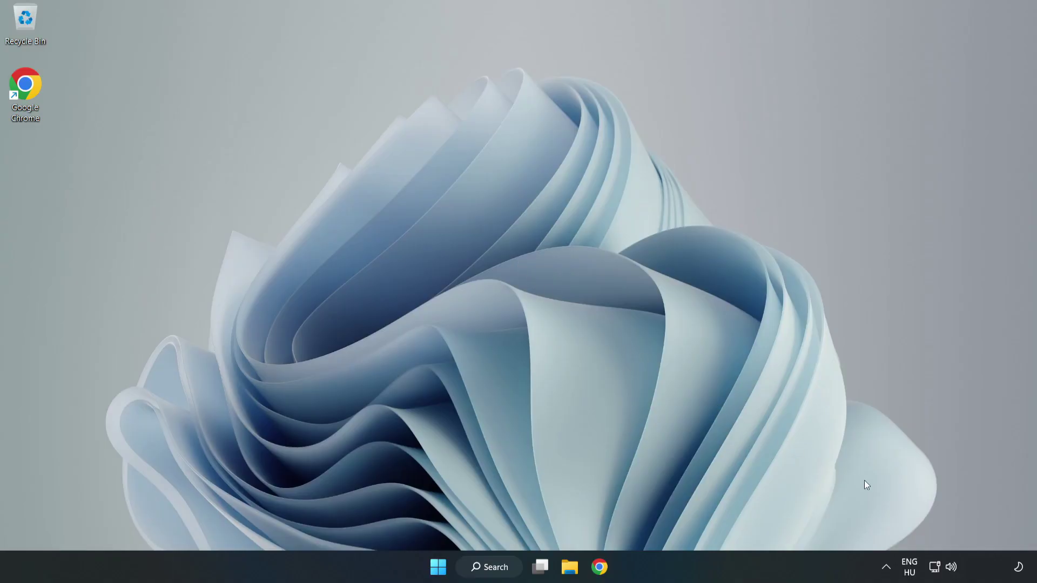
Start the Playing Audio troubleshooter via Troubleshoot sound problems on the taskbar volume icon
right_click(954, 569)
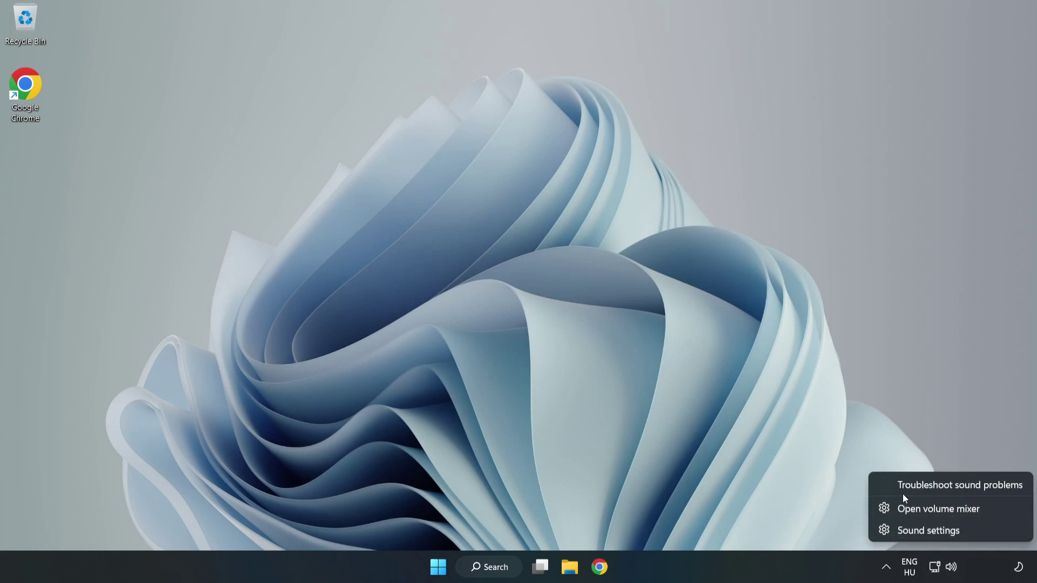
left_click(937, 485)
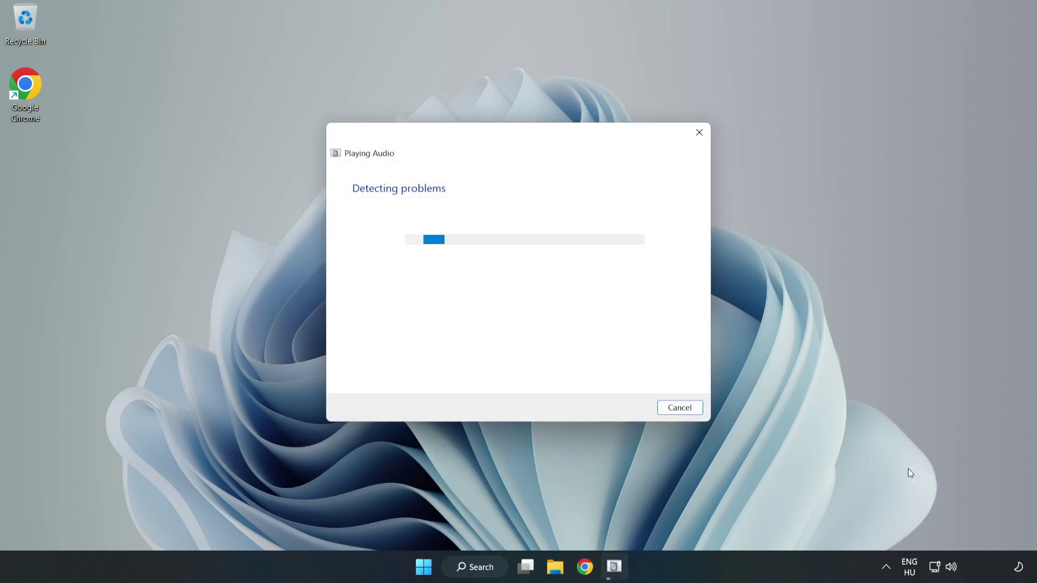